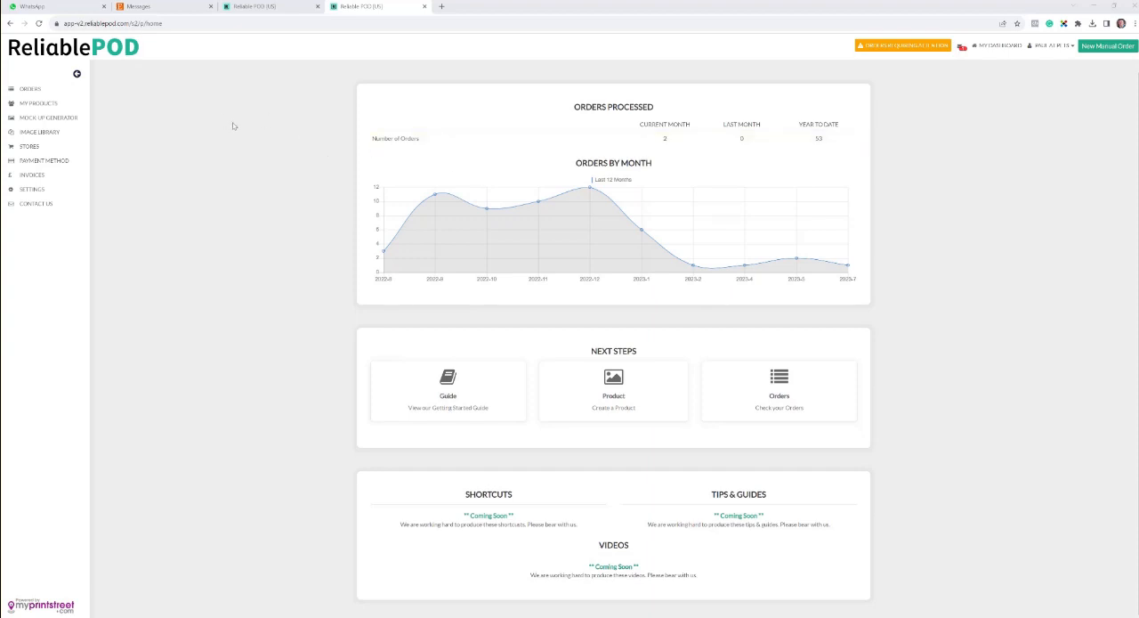
Step: Examine the buyer's Etsy message with the supplied photo, the ordered mug listing and the requested personalisation text
click(173, 12)
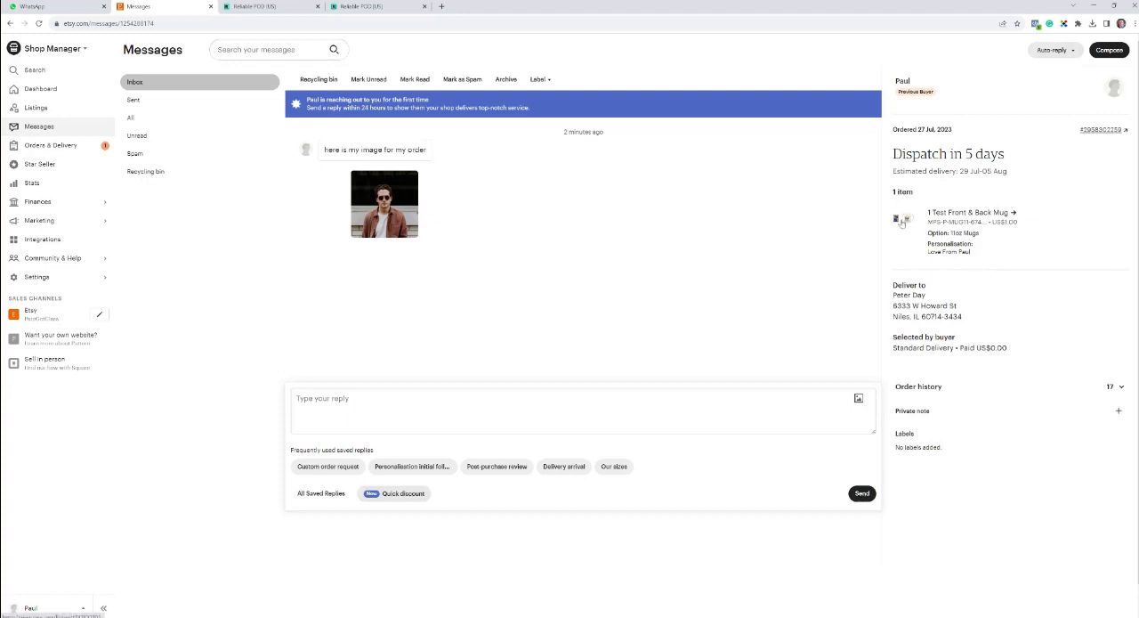
click(904, 222)
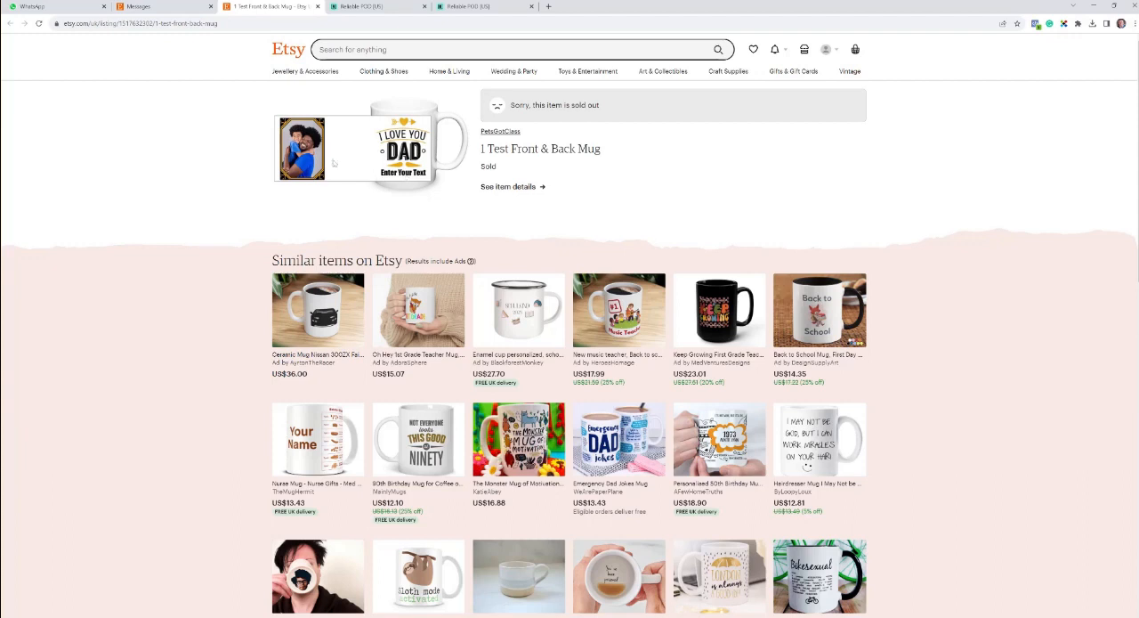
click(318, 7)
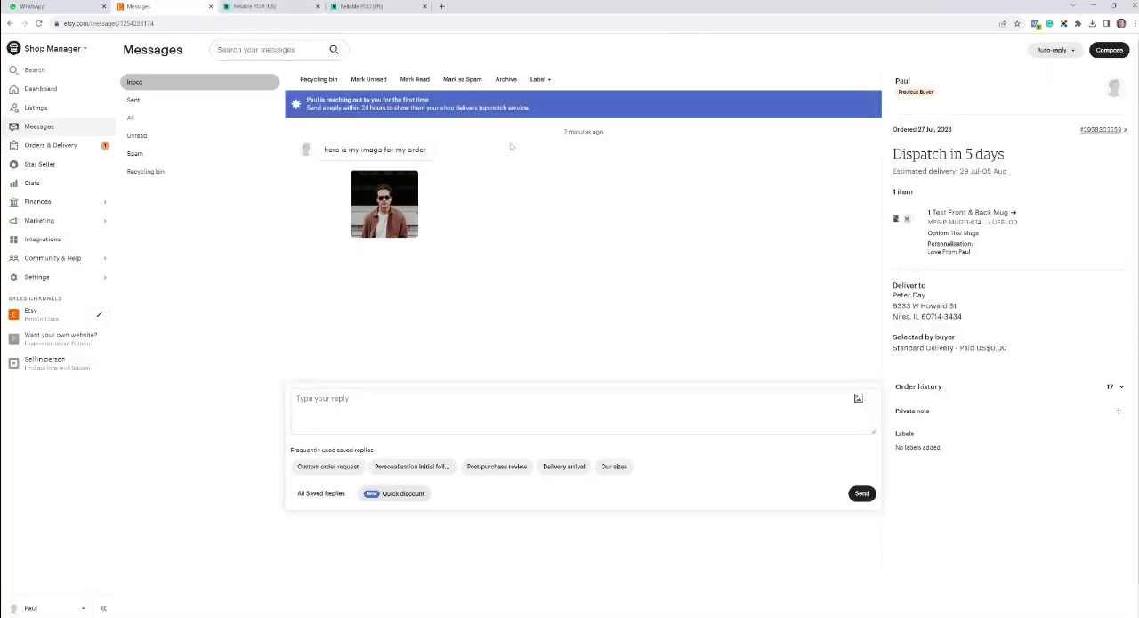
drag(978, 254, 929, 256)
Step: Switch to ReliablePOD and review the pending mug order in both the full order list and the orders requiring attention
click(291, 7)
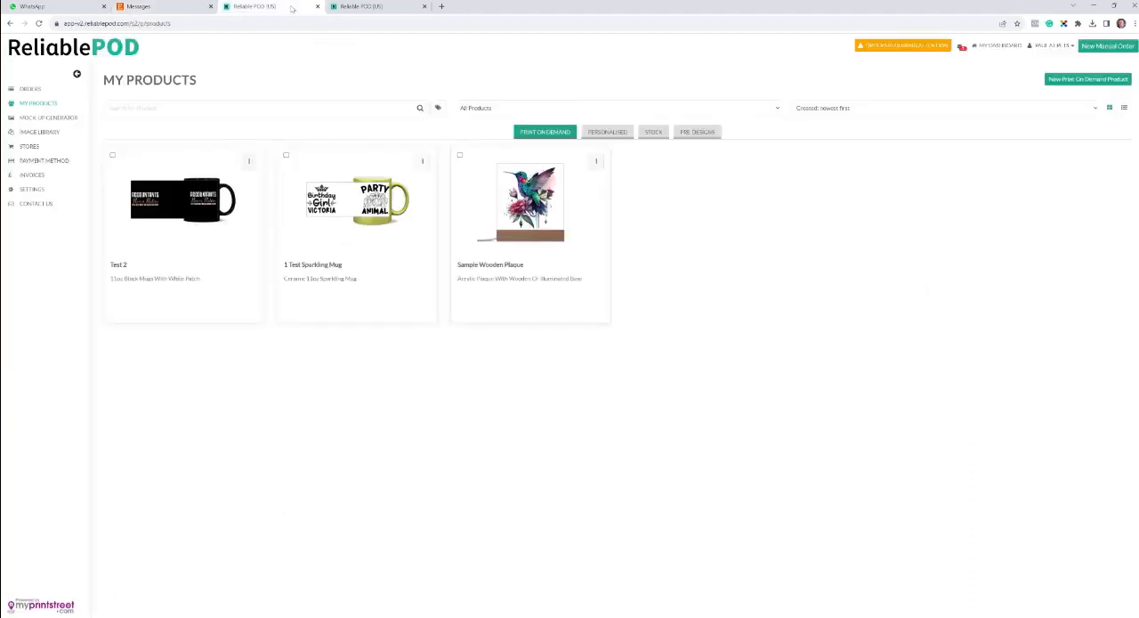
click(361, 7)
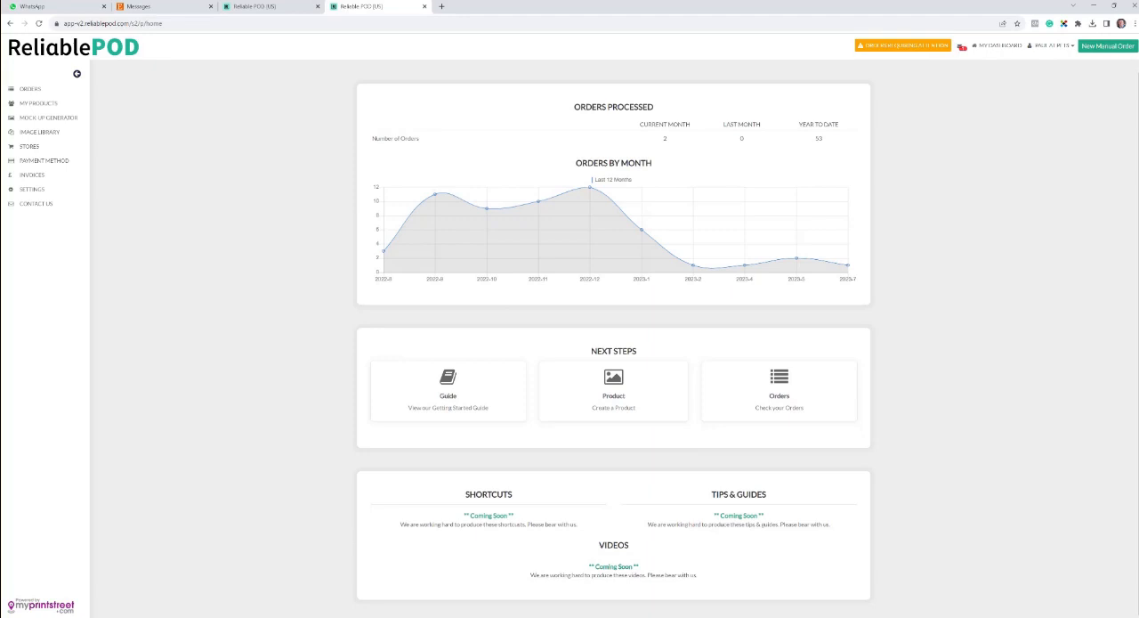
scroll(613, 338, up, 1)
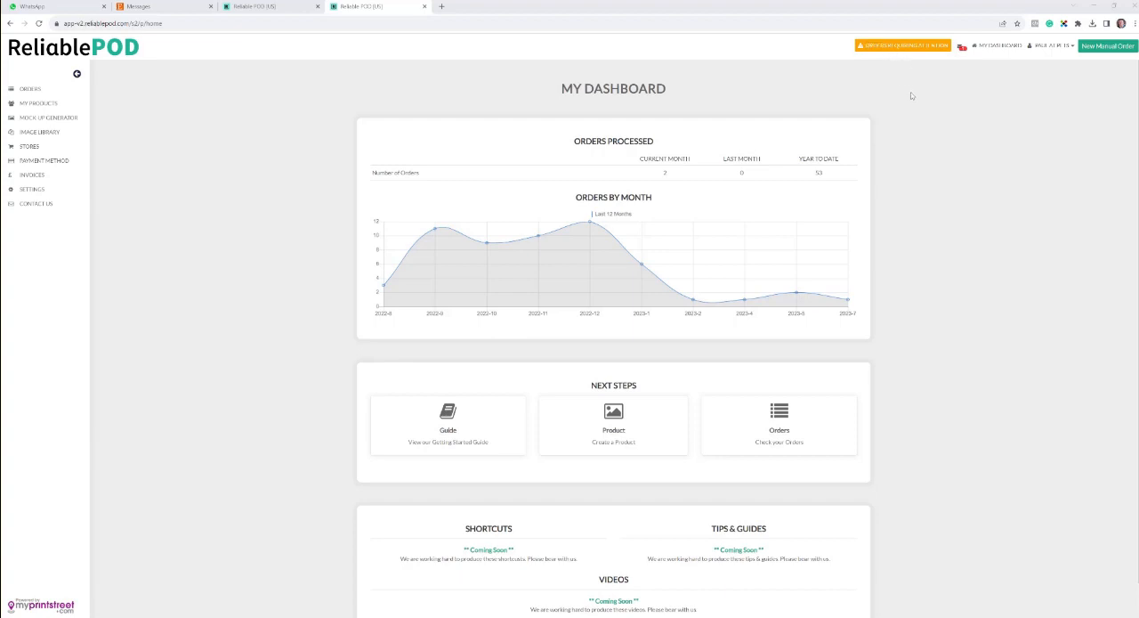
click(900, 47)
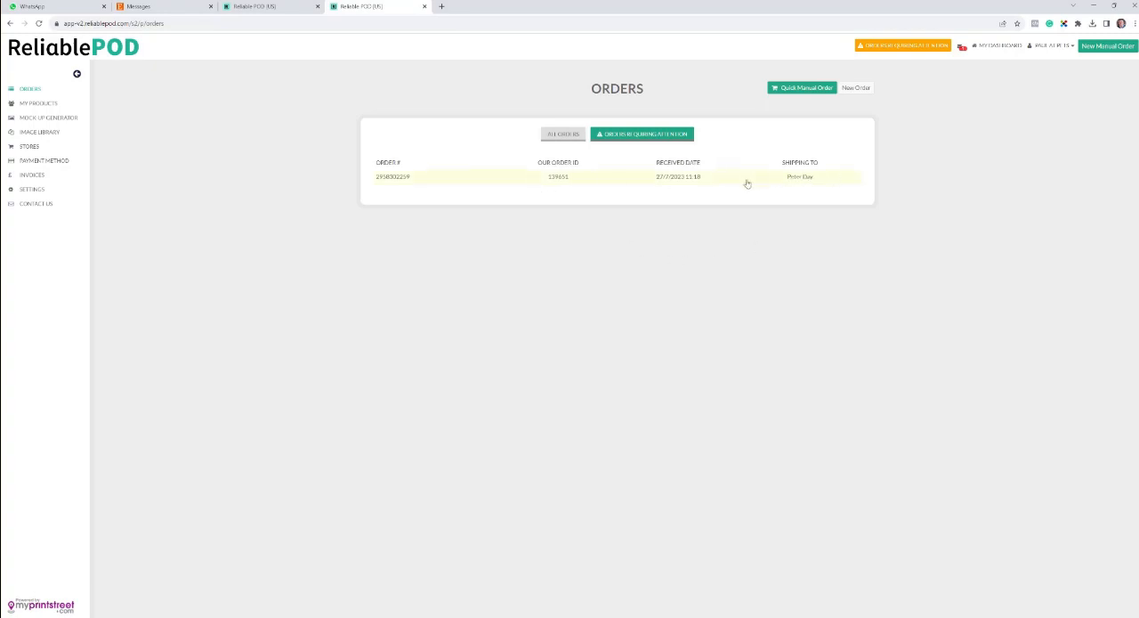
click(558, 136)
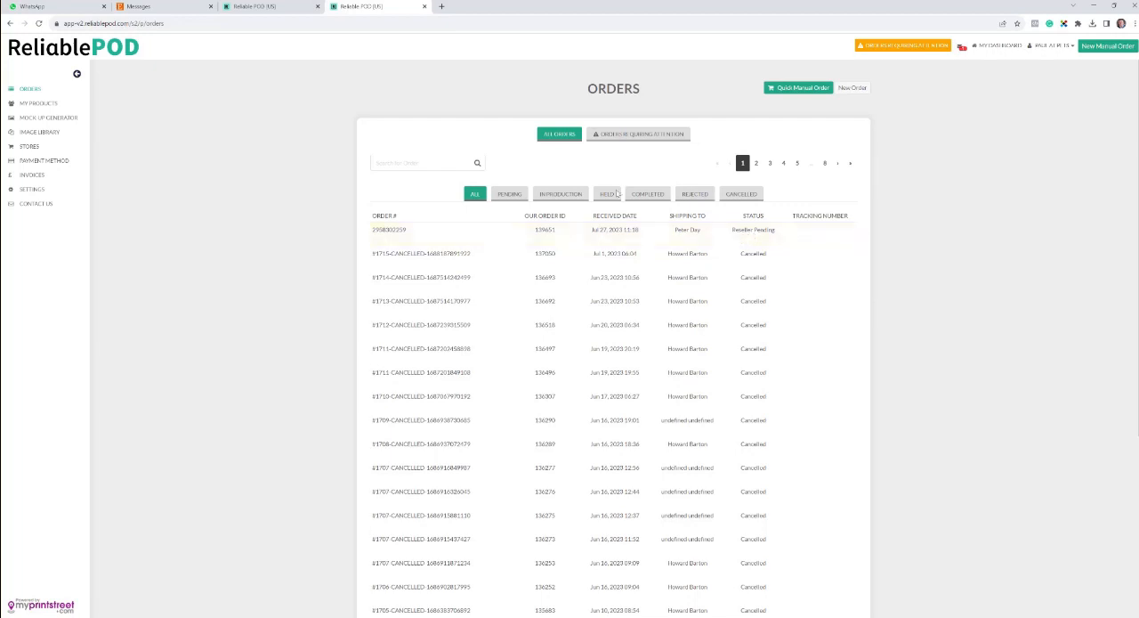
click(432, 231)
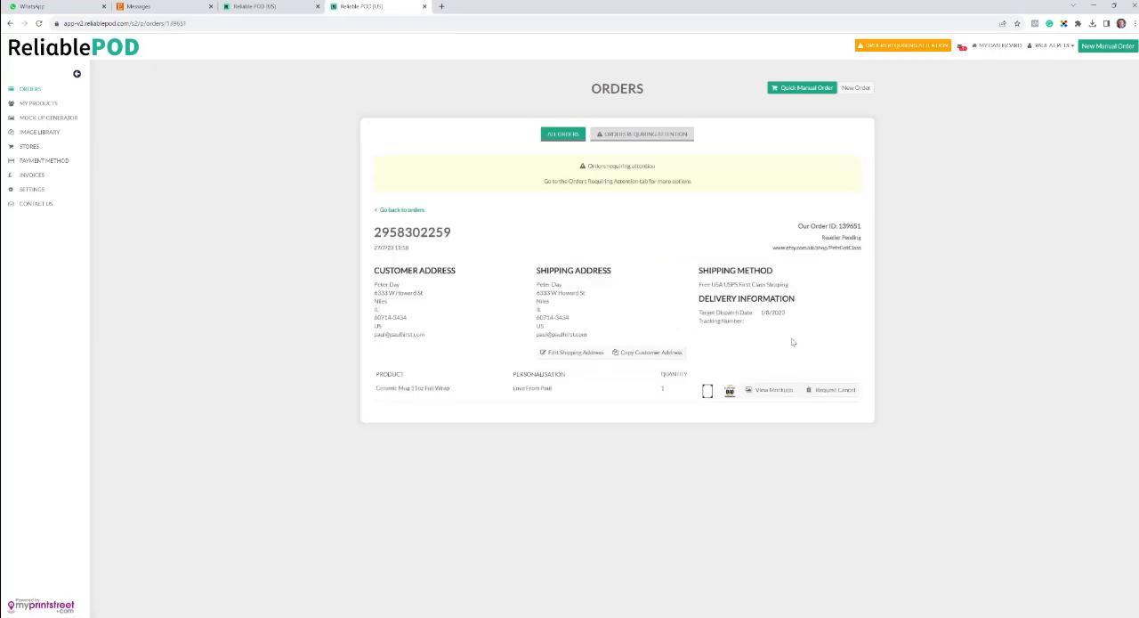
click(631, 137)
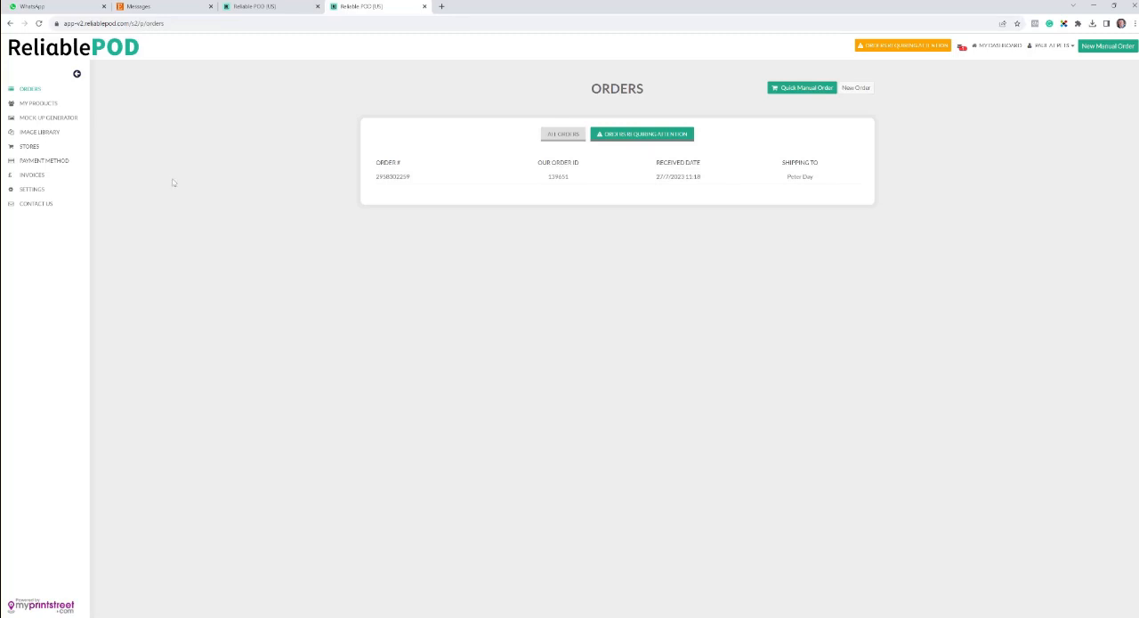
Step: Examine the Hold Option choices in the Pets Got Class store settings, including Personalised only
click(32, 146)
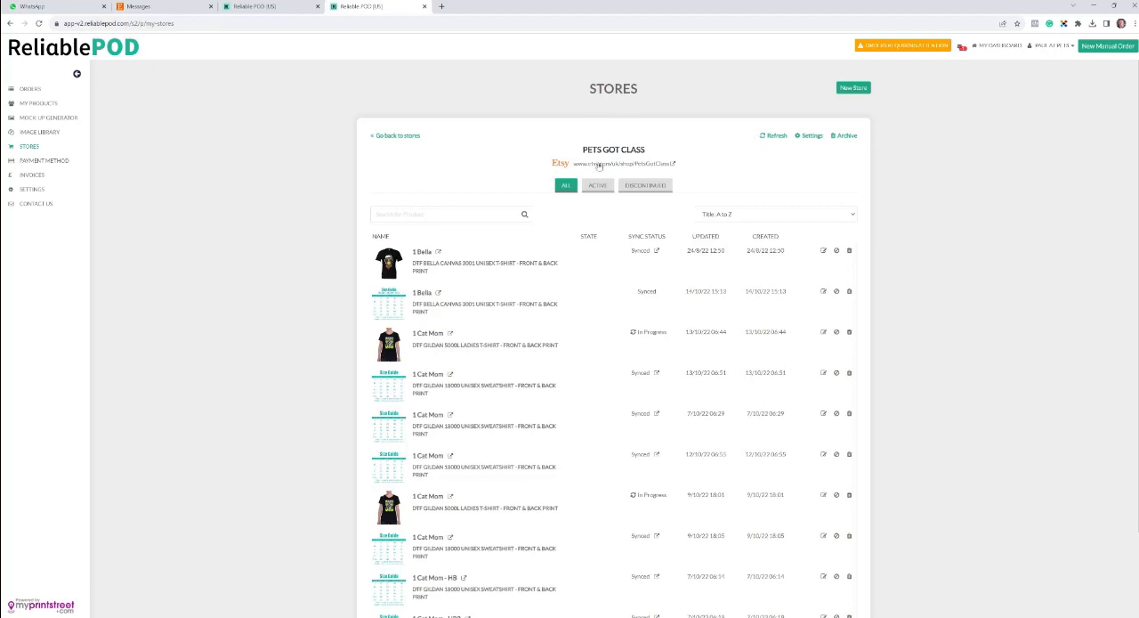
click(810, 136)
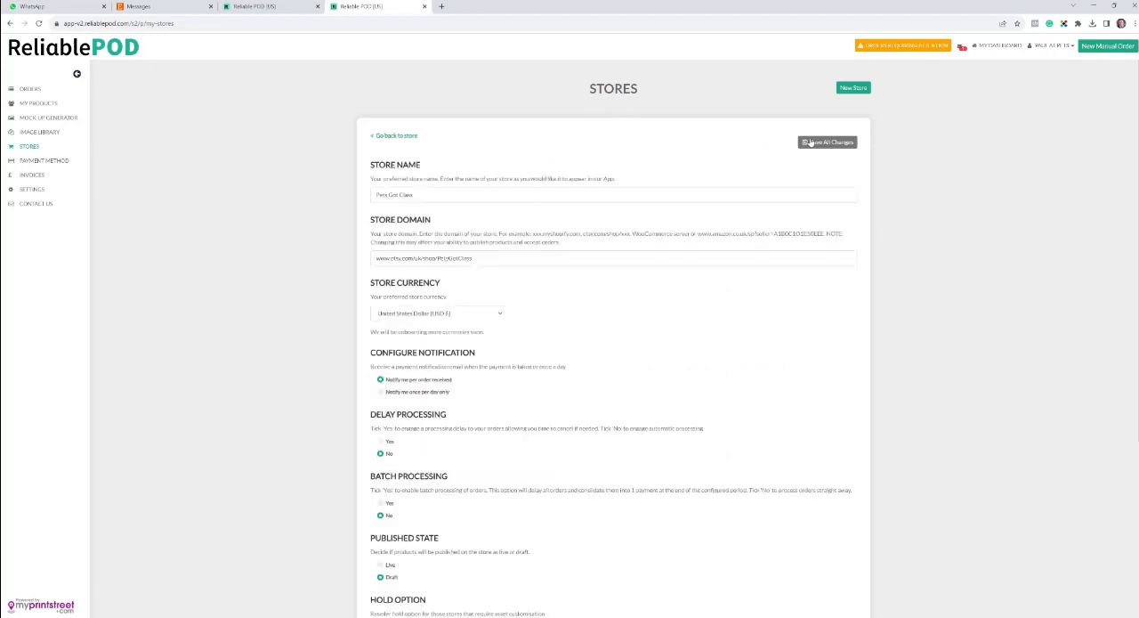
scroll(392, 259, down, 3)
scroll(390, 270, down, 1)
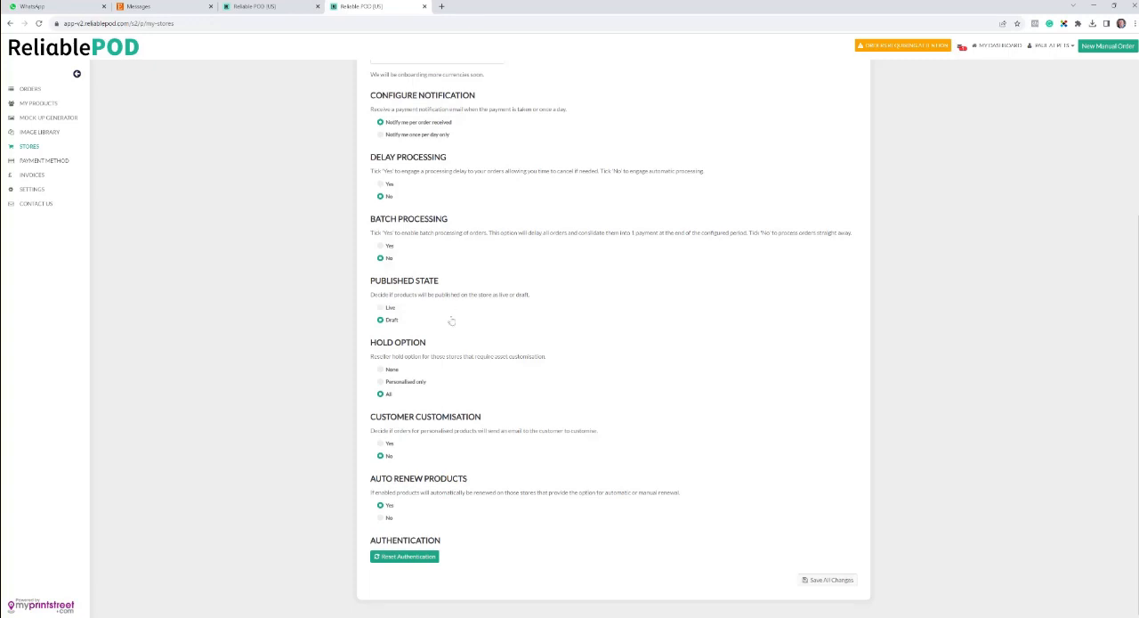
drag(426, 347, 368, 339)
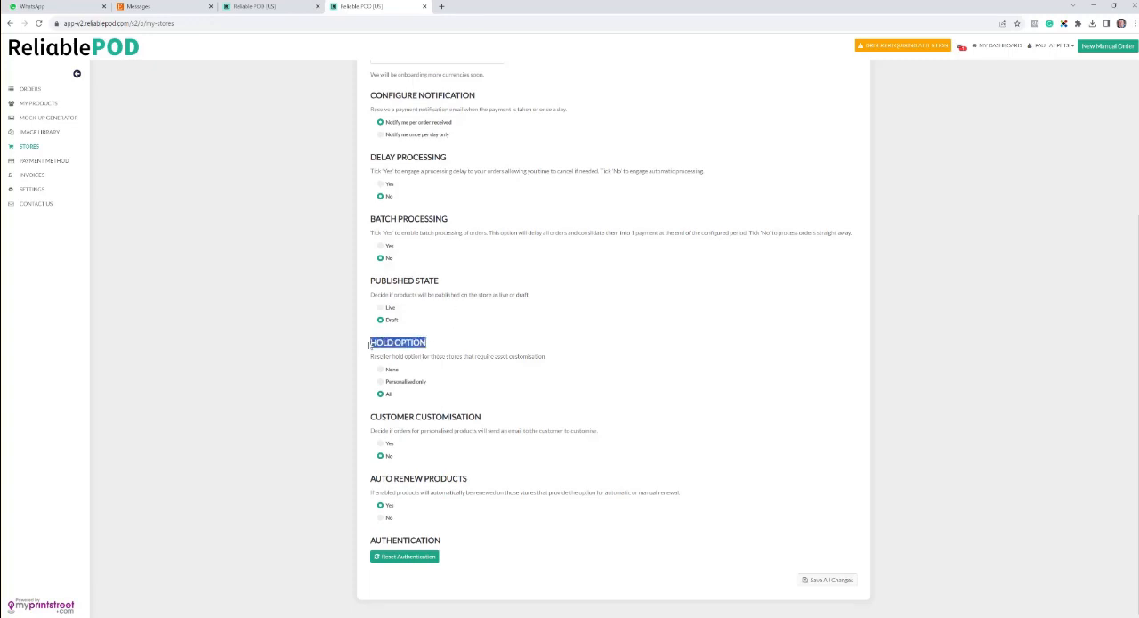
click(455, 365)
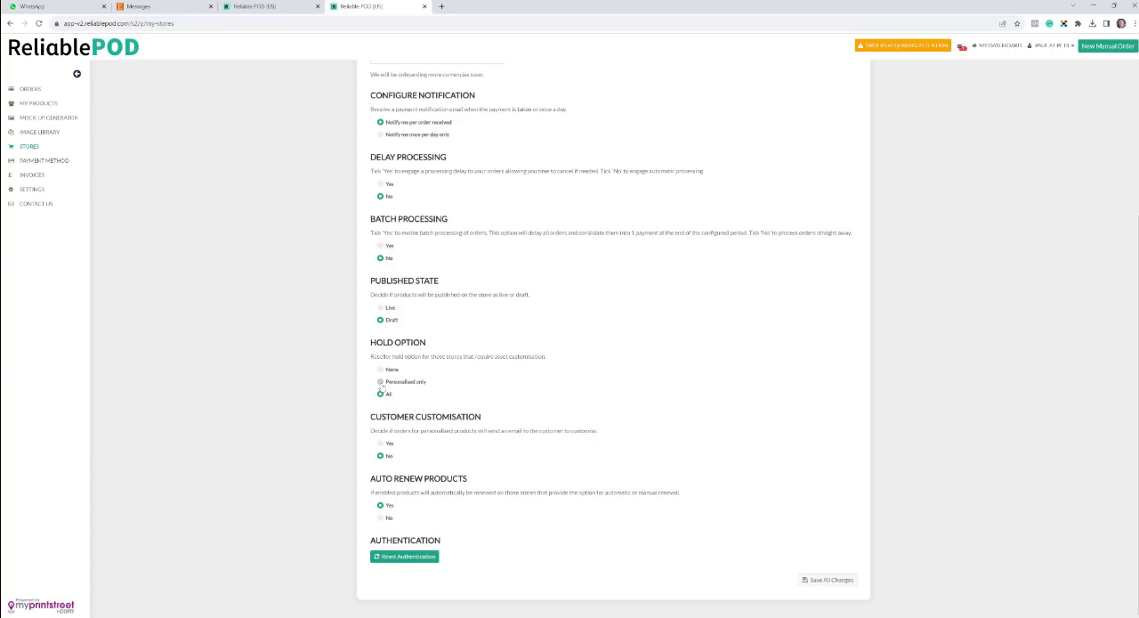
click(381, 384)
Step: Open the mug order requiring attention and check the pixel dimensions required for an uploaded image, cancelling without uploading a file
click(907, 46)
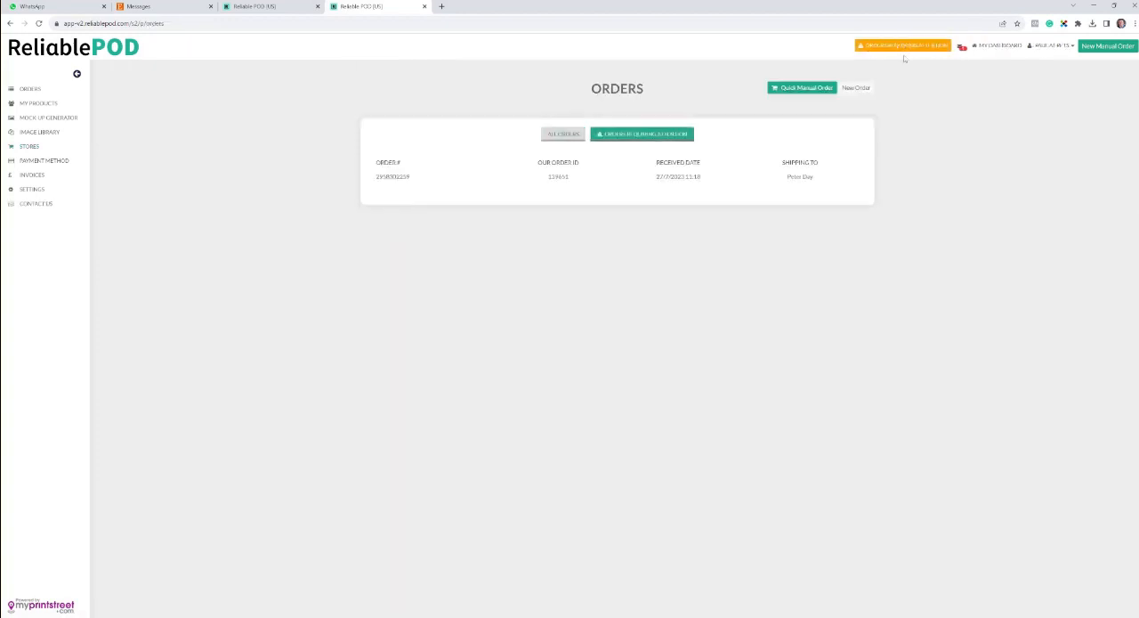
click(477, 182)
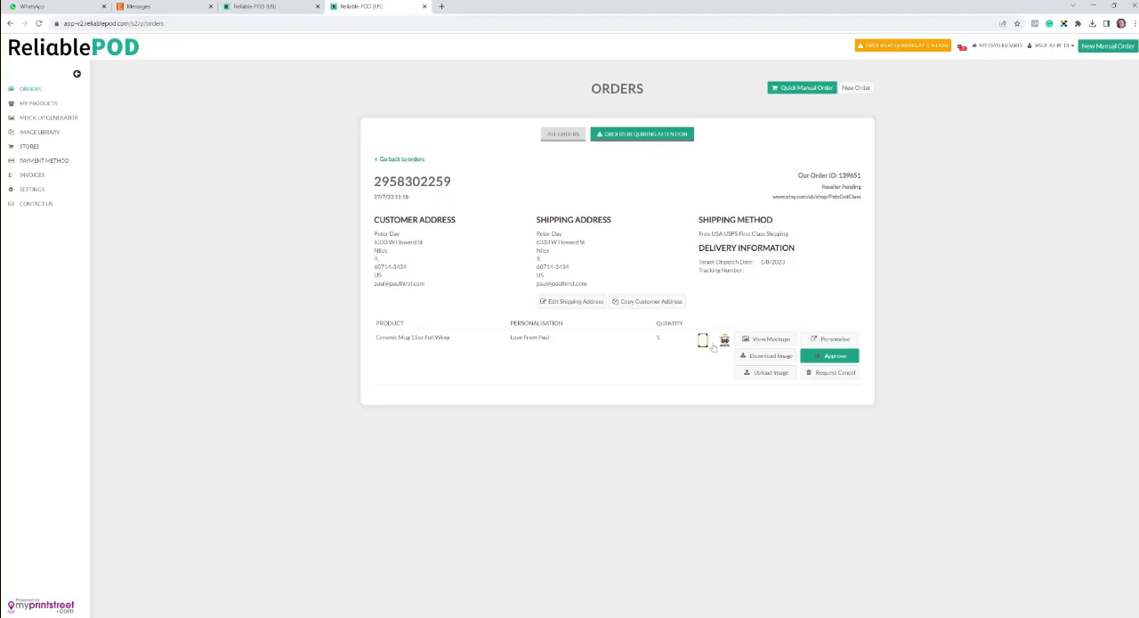
click(755, 377)
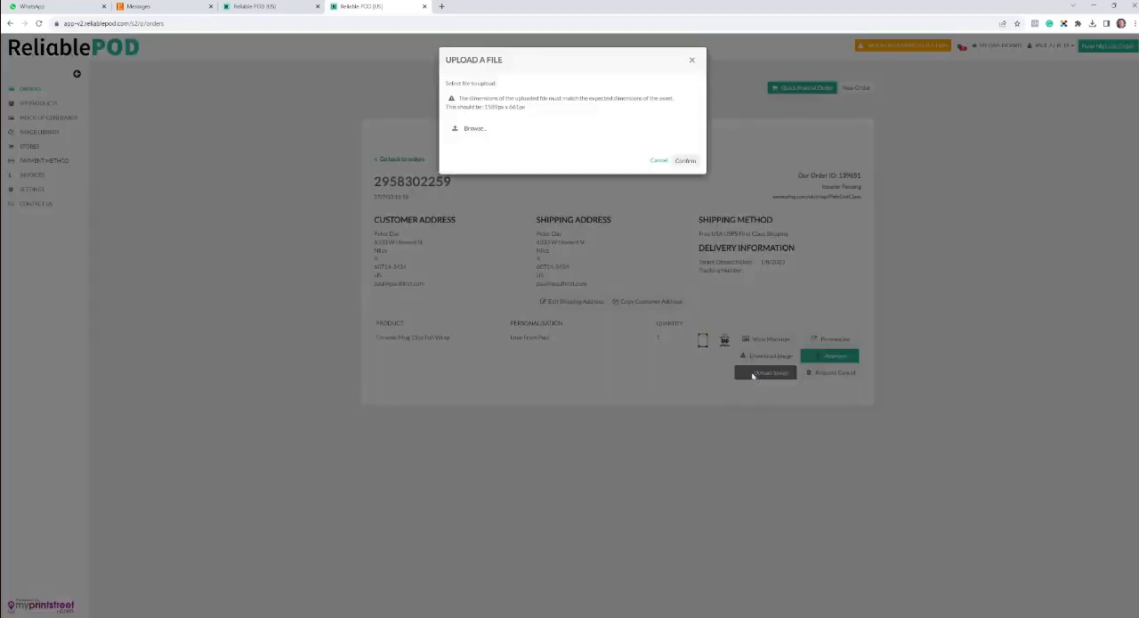
drag(525, 108, 484, 108)
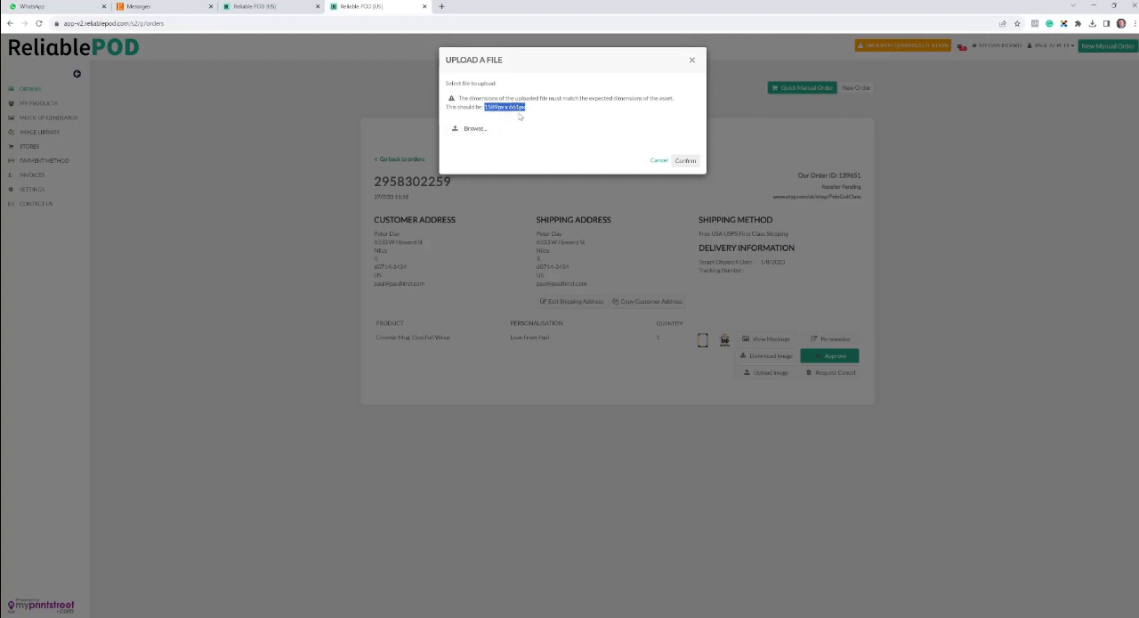
click(656, 160)
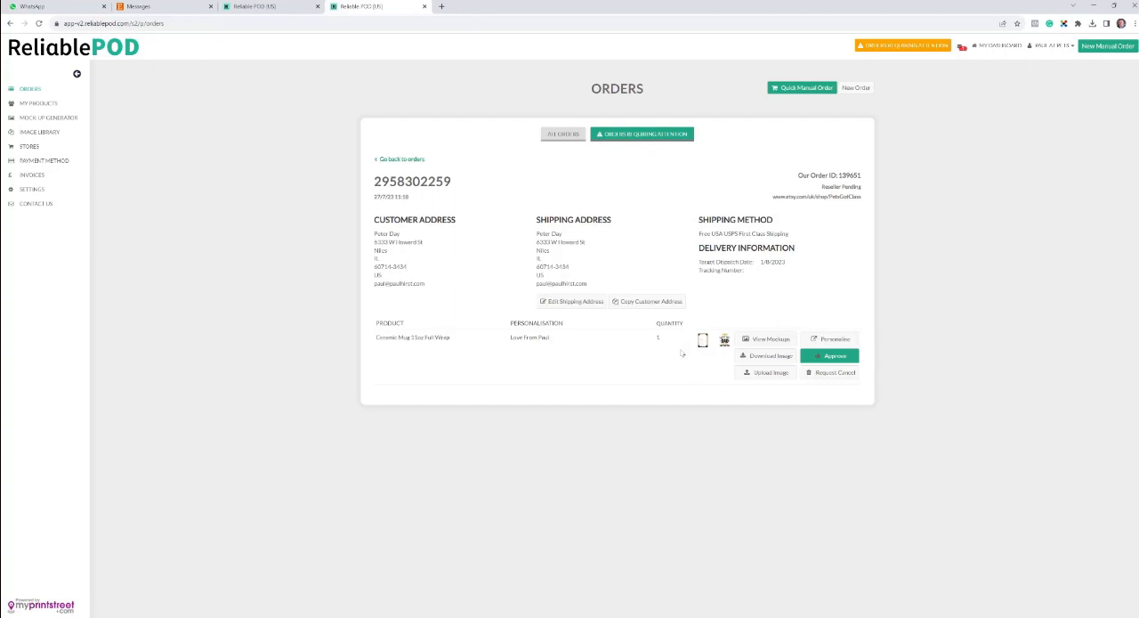
Step: Open the mug order for personalisation and replace the plus sign in the custom text with a space
click(825, 343)
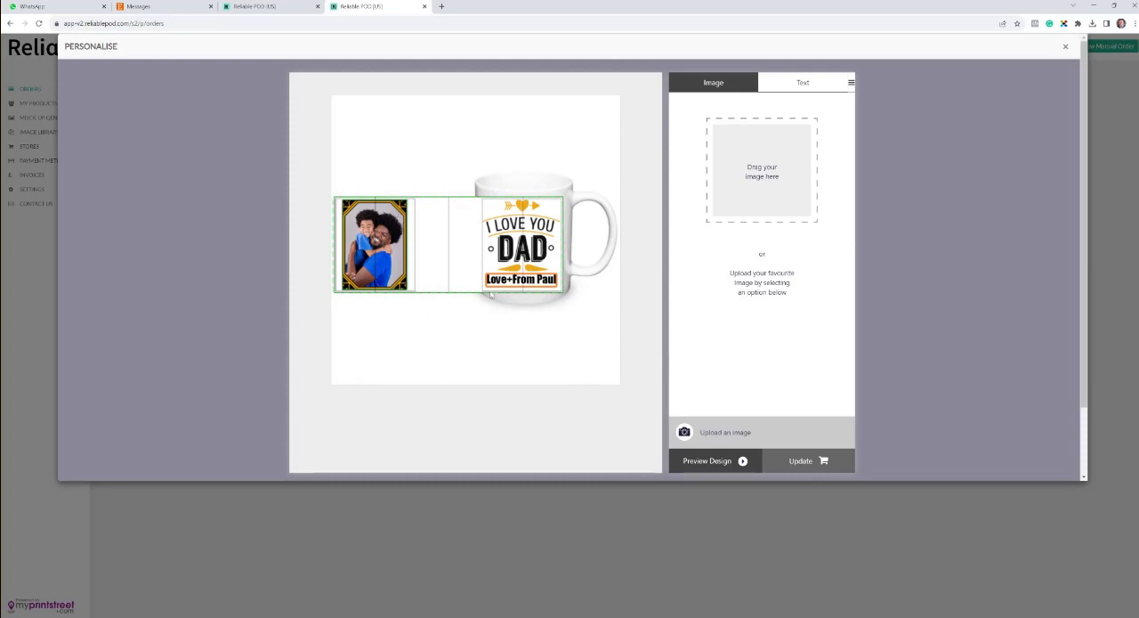
click(799, 83)
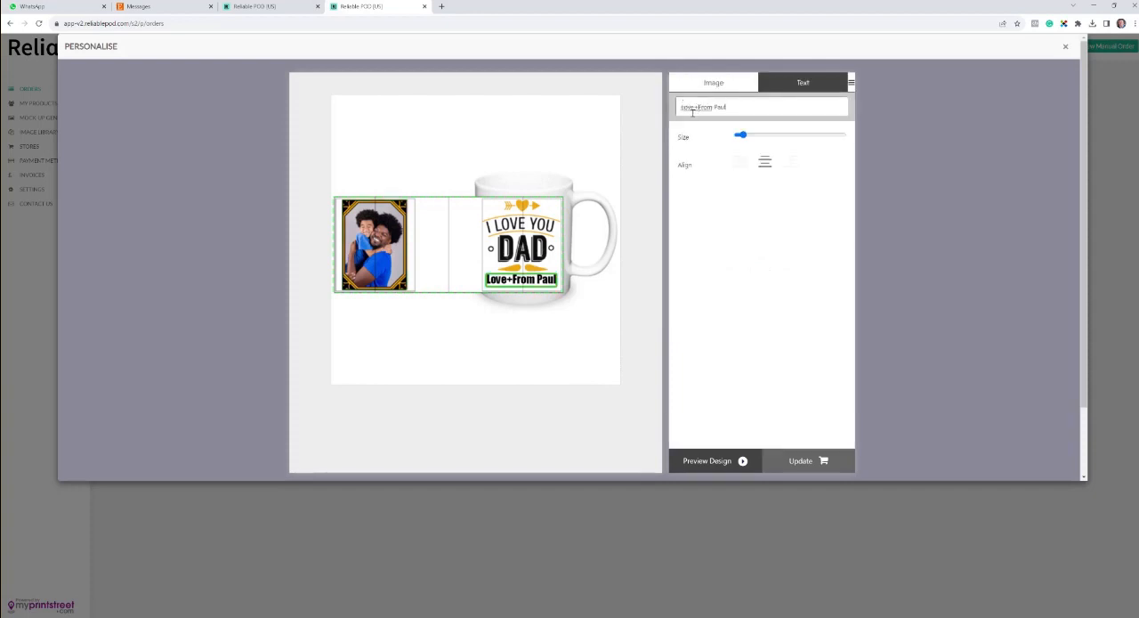
key(Delete)
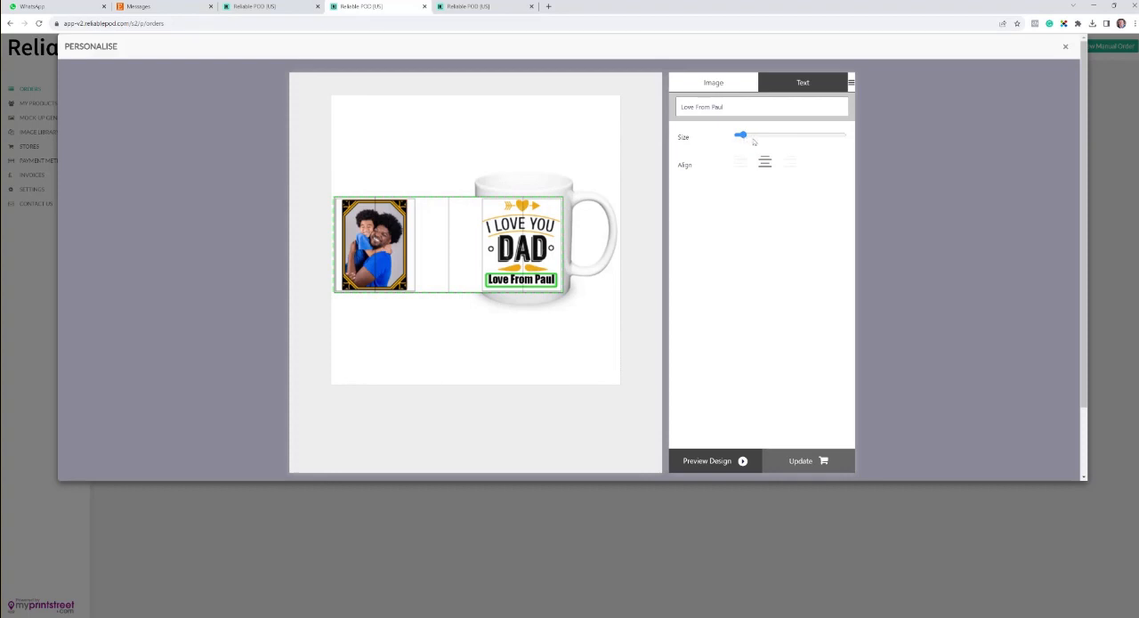
Step: Reduce the size of the mug's custom text slightly, checking it against the font size limits in the product's settings
mouse_move(753, 142)
mouse_down()
mouse_move(819, 143)
mouse_move(738, 142)
mouse_move(797, 142)
mouse_move(759, 143)
mouse_up()
click(472, 6)
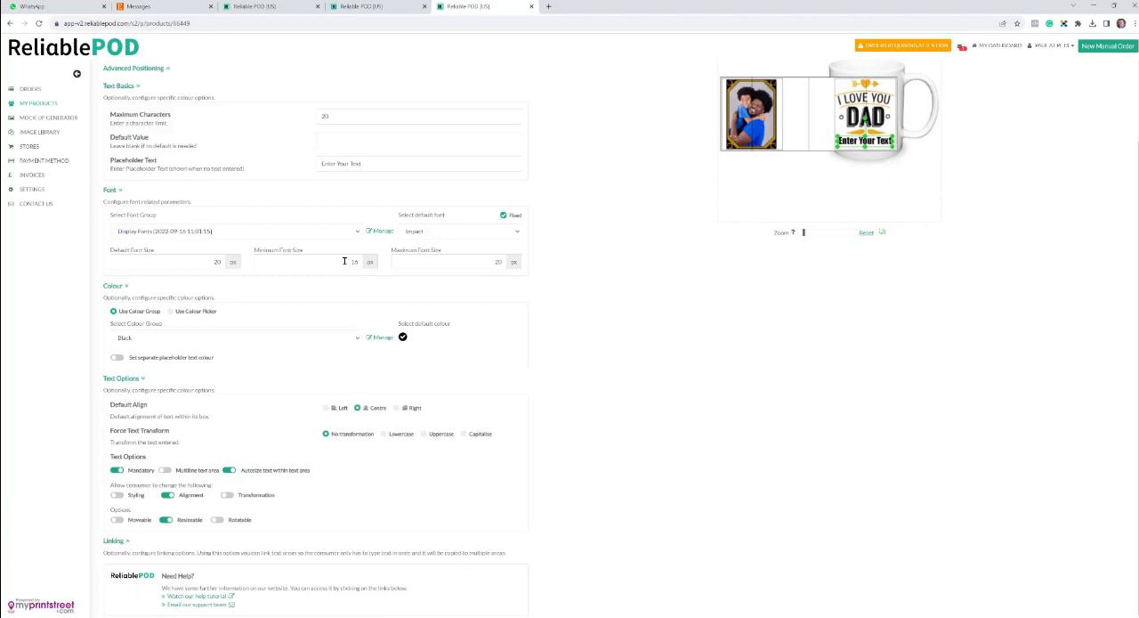
click(378, 6)
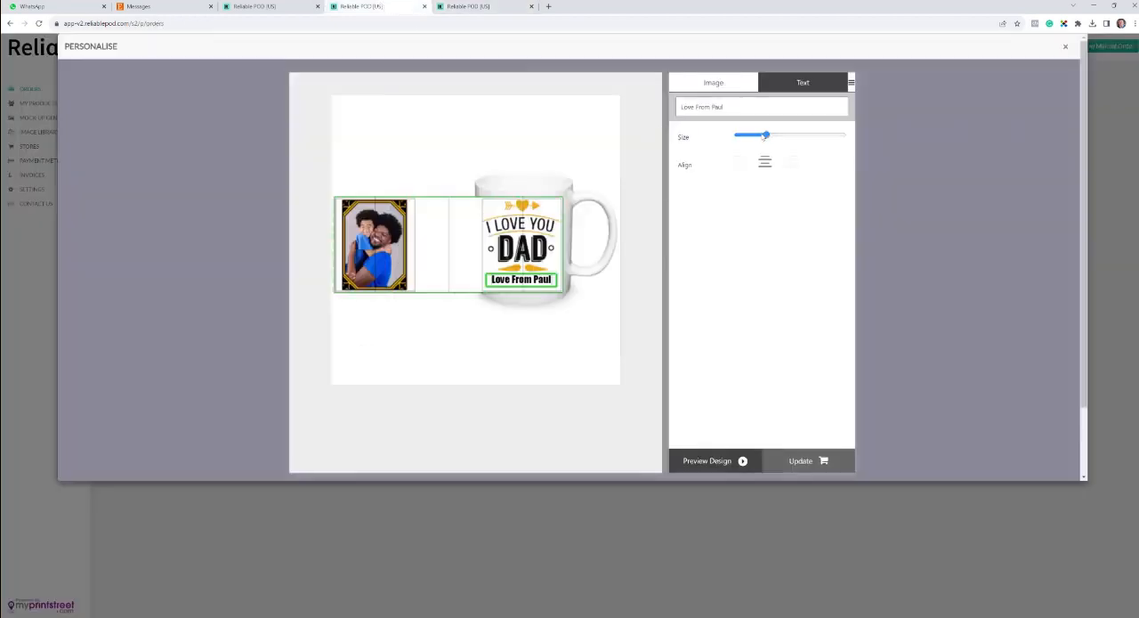
mouse_move(766, 135)
mouse_down()
mouse_move(741, 137)
mouse_move(795, 135)
mouse_move(748, 136)
mouse_move(778, 138)
mouse_up()
Step: Toggle the autosize, alignment and resizeable options in the product's text settings, leaving all three enabled
click(467, 6)
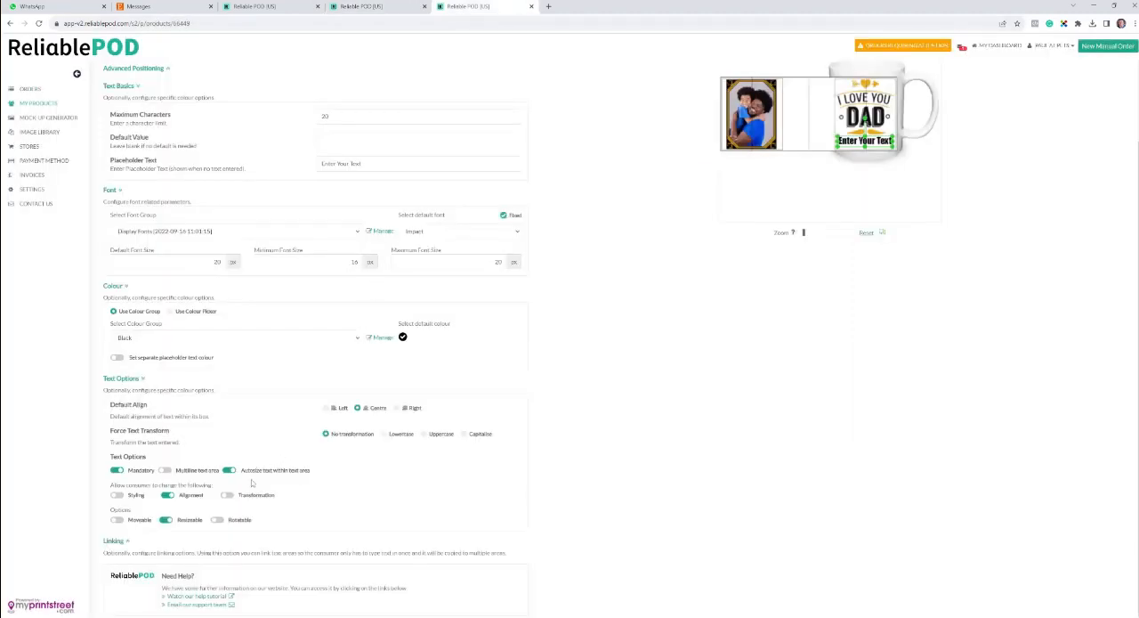
click(228, 472)
click(227, 473)
click(231, 472)
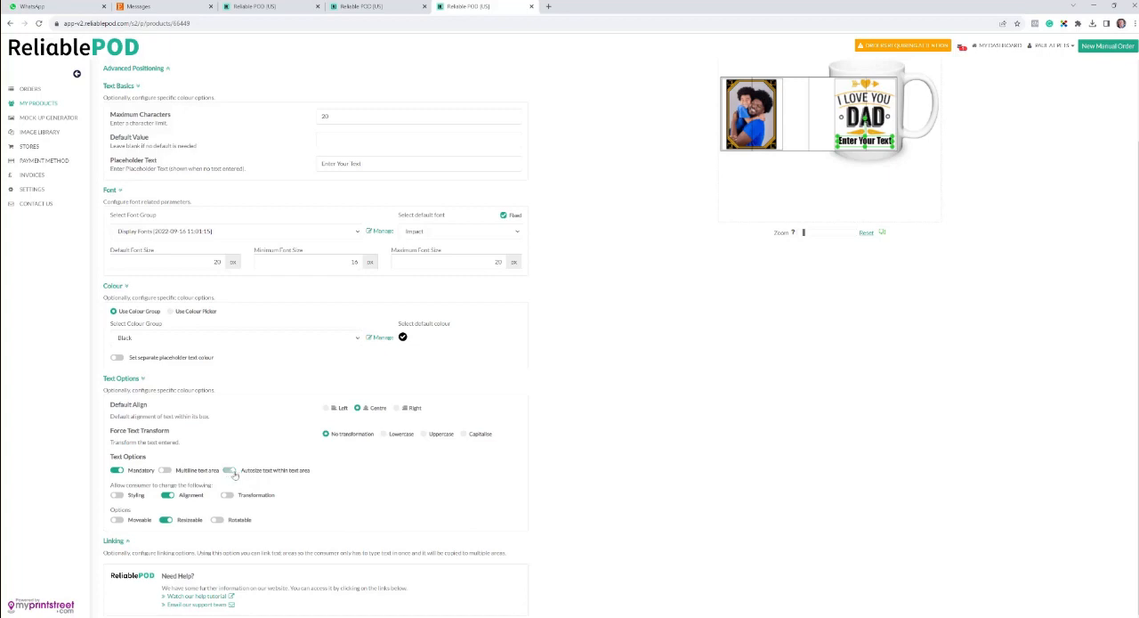
click(167, 496)
click(169, 496)
click(165, 521)
click(166, 522)
Step: Try left and right alignment on the mug's custom text, restore centre alignment and compare with the product's text options
click(396, 8)
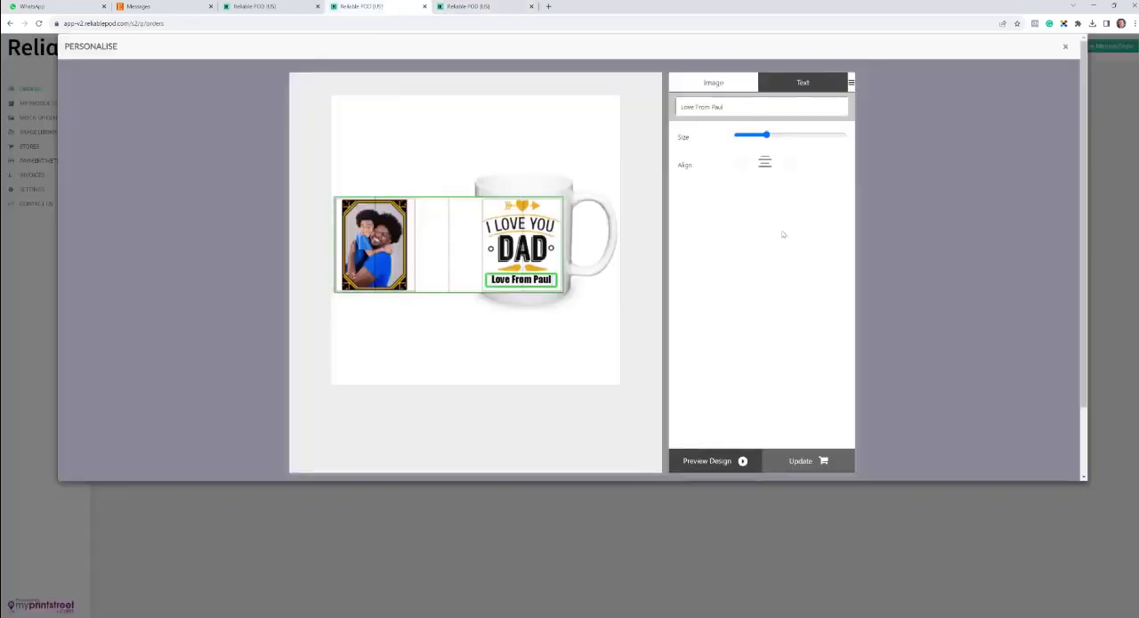
click(740, 163)
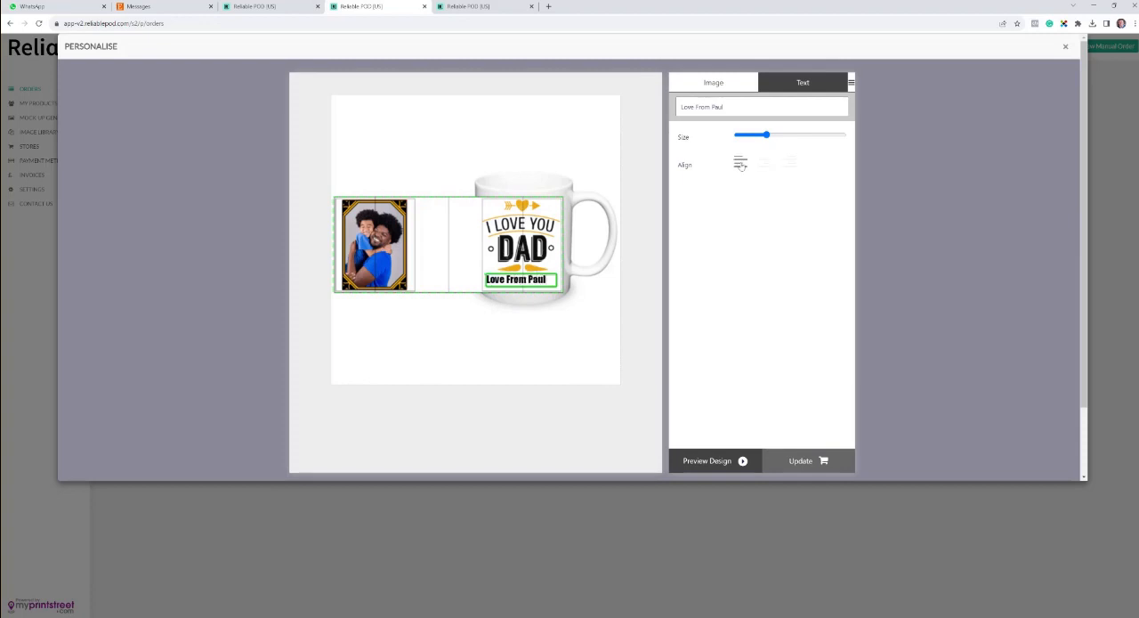
click(789, 164)
click(763, 164)
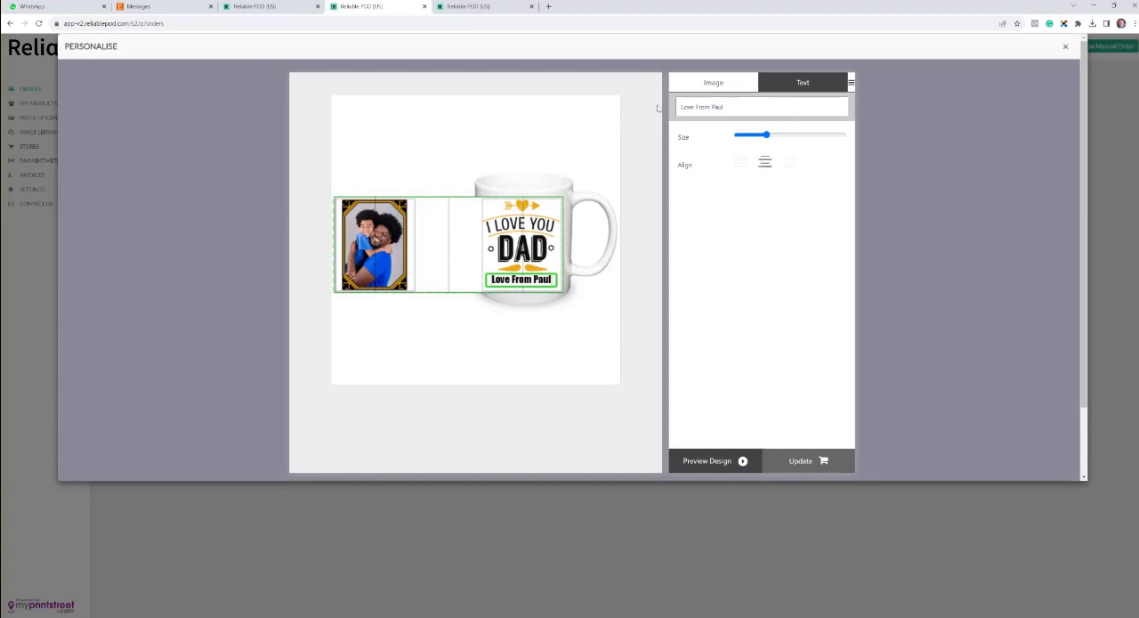
click(489, 7)
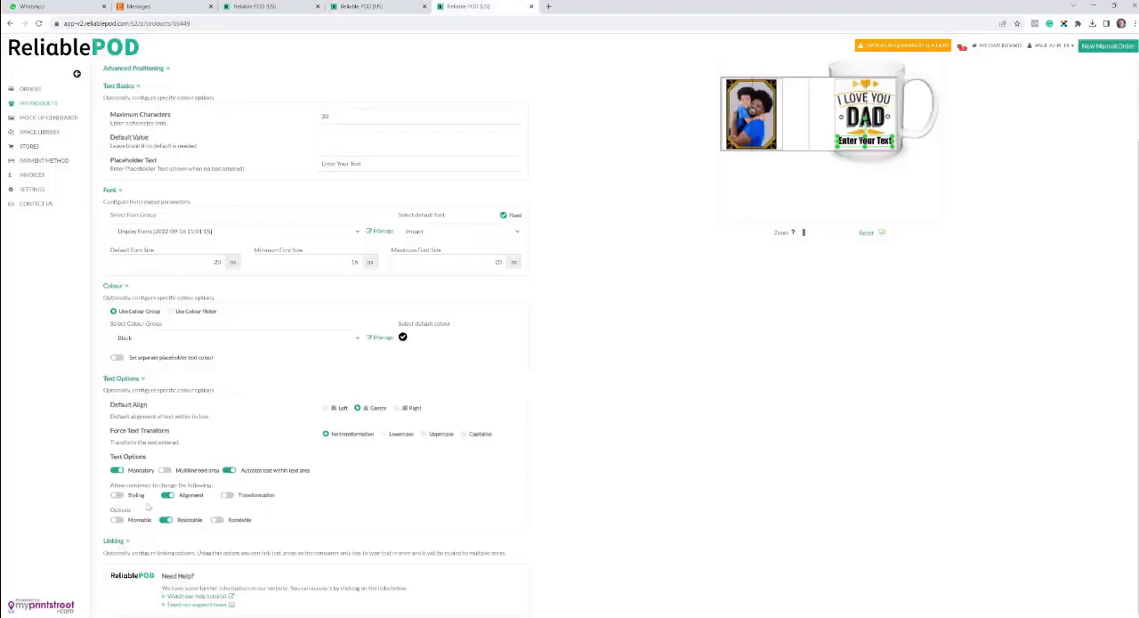
click(384, 8)
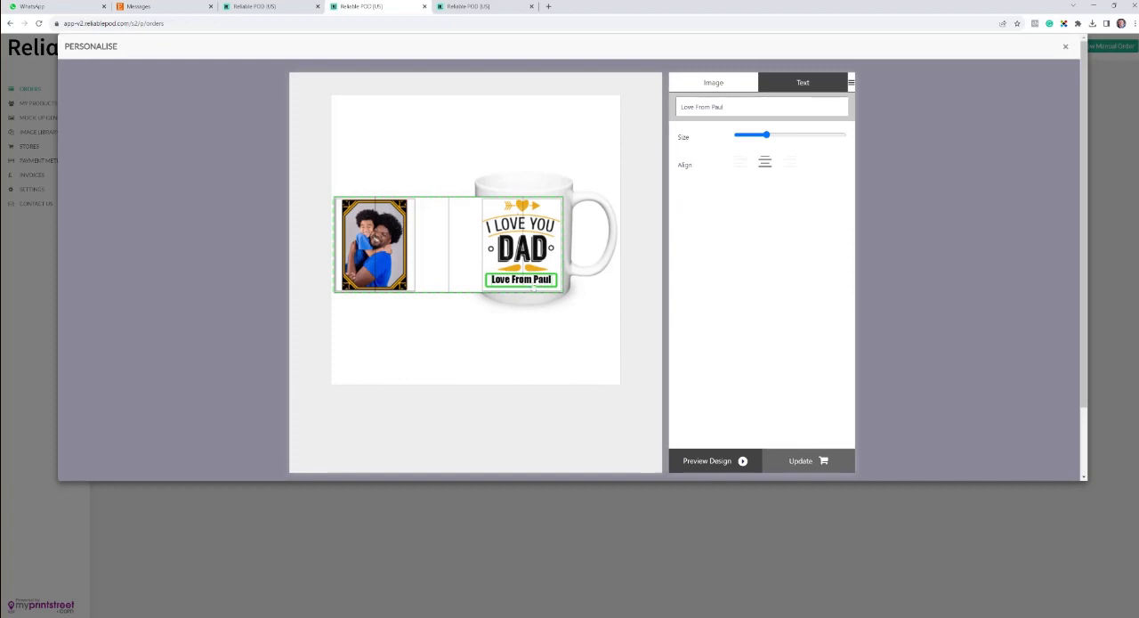
Step: Upload the customer photo Dad 1 into the mug's photo frame and adjust its placement within the frame
click(699, 83)
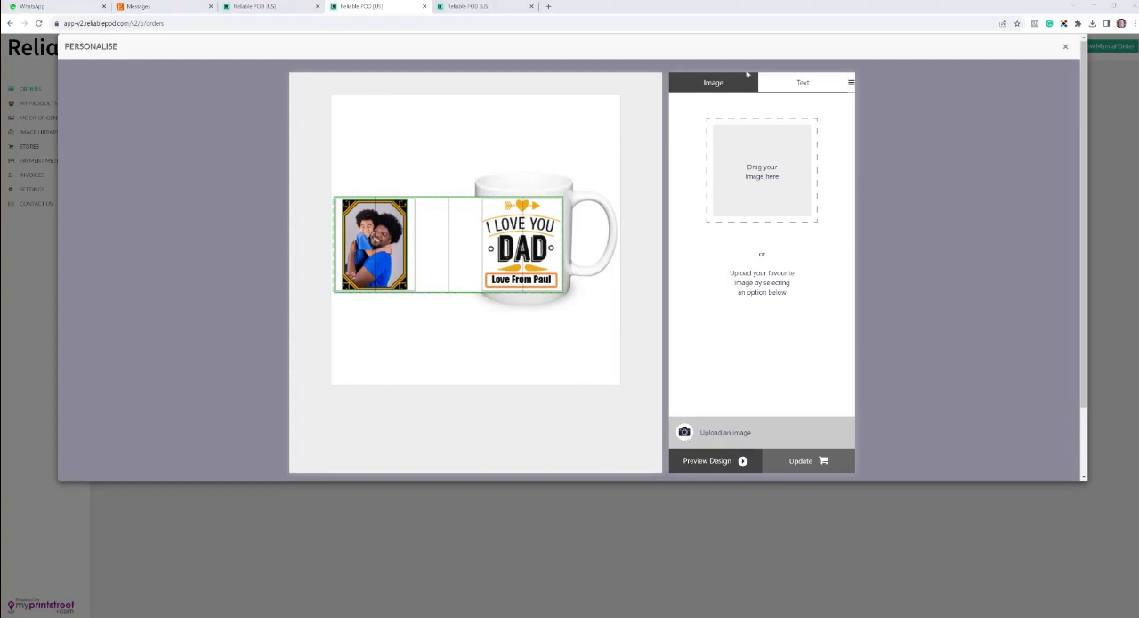
click(684, 431)
click(508, 213)
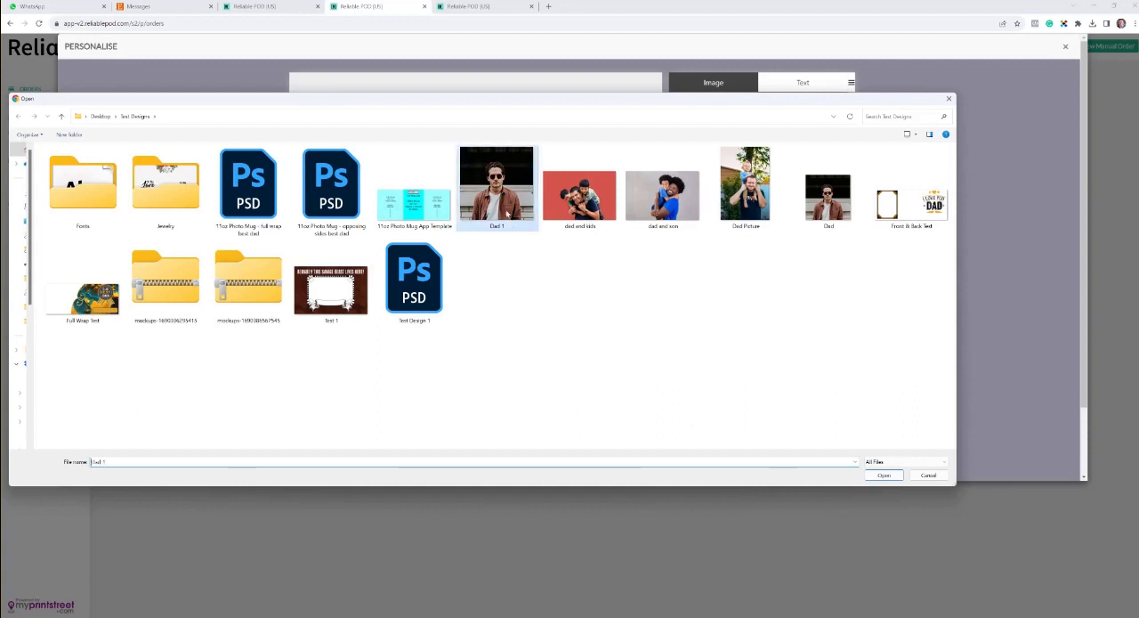
click(884, 476)
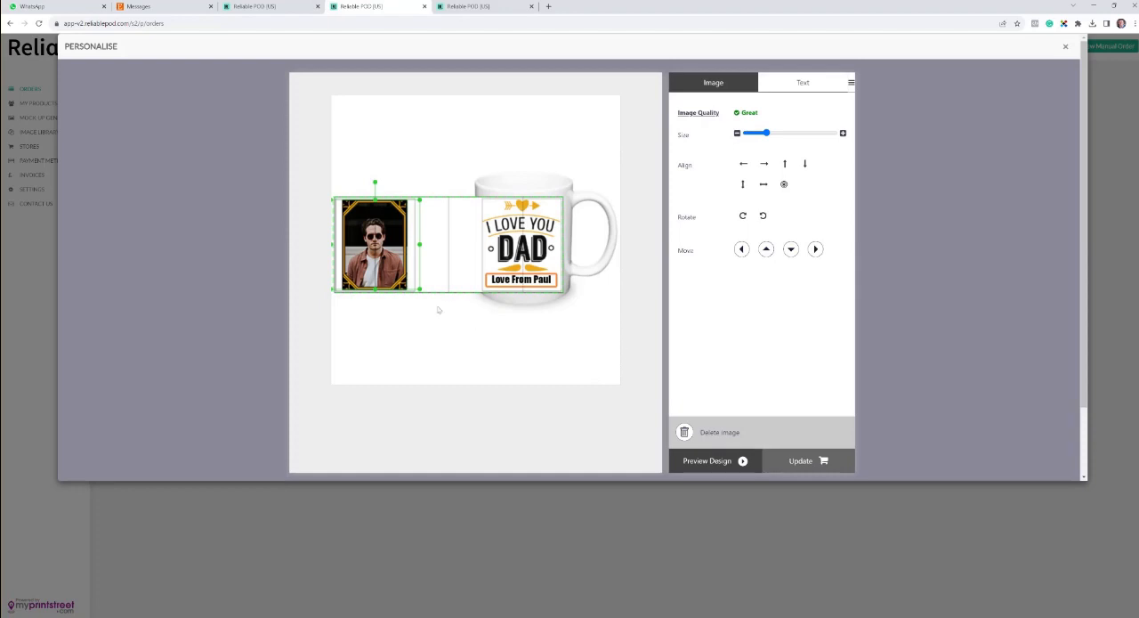
mouse_move(420, 288)
mouse_down()
mouse_move(435, 305)
mouse_move(406, 279)
mouse_up()
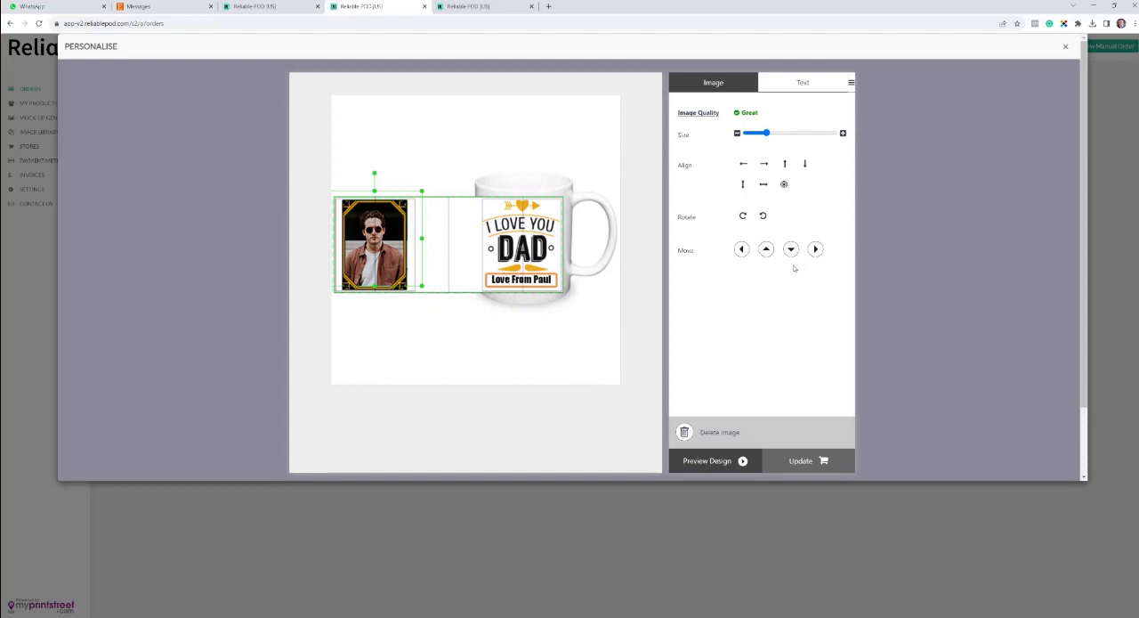
Step: Fine-tune the photo's horizontal position in its frame, preview the mug design and update the order with it
click(742, 249)
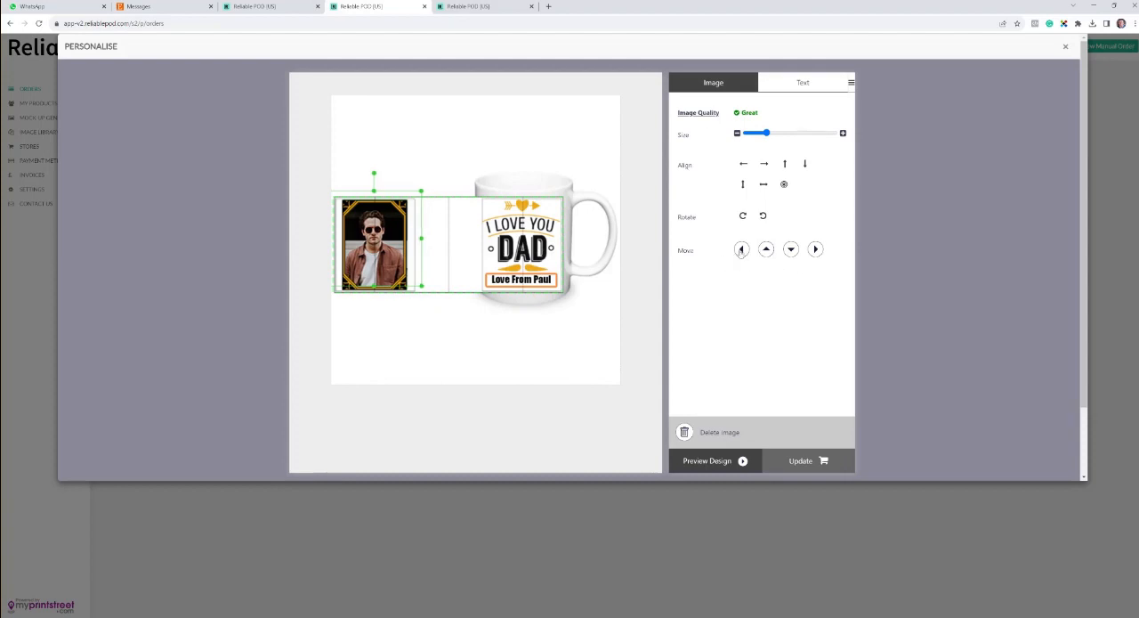
click(816, 249)
click(703, 463)
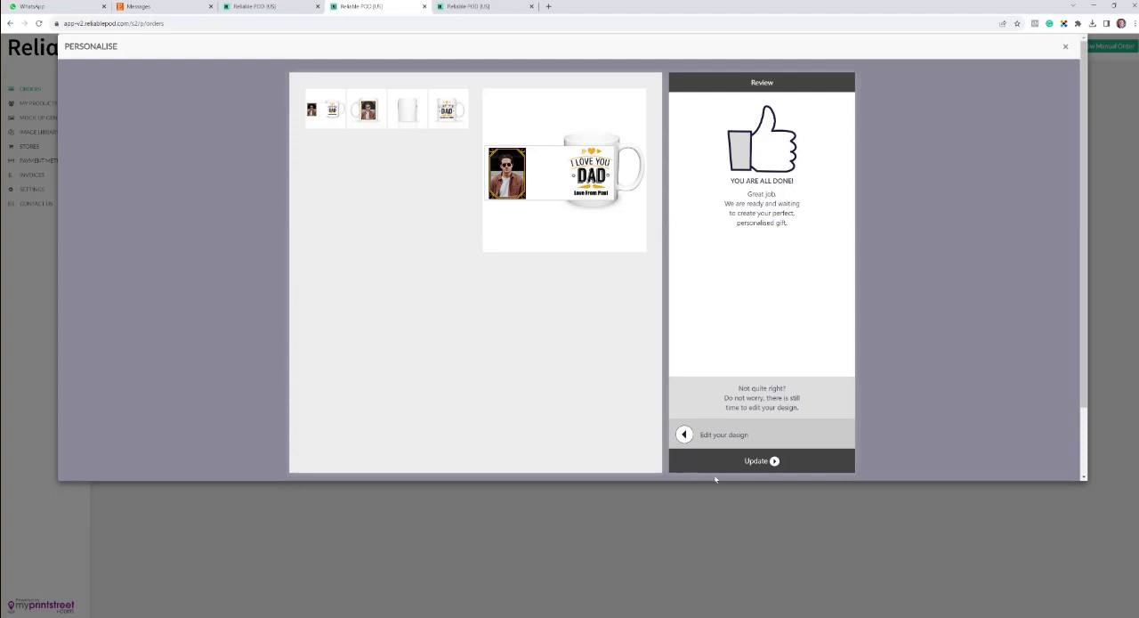
click(774, 461)
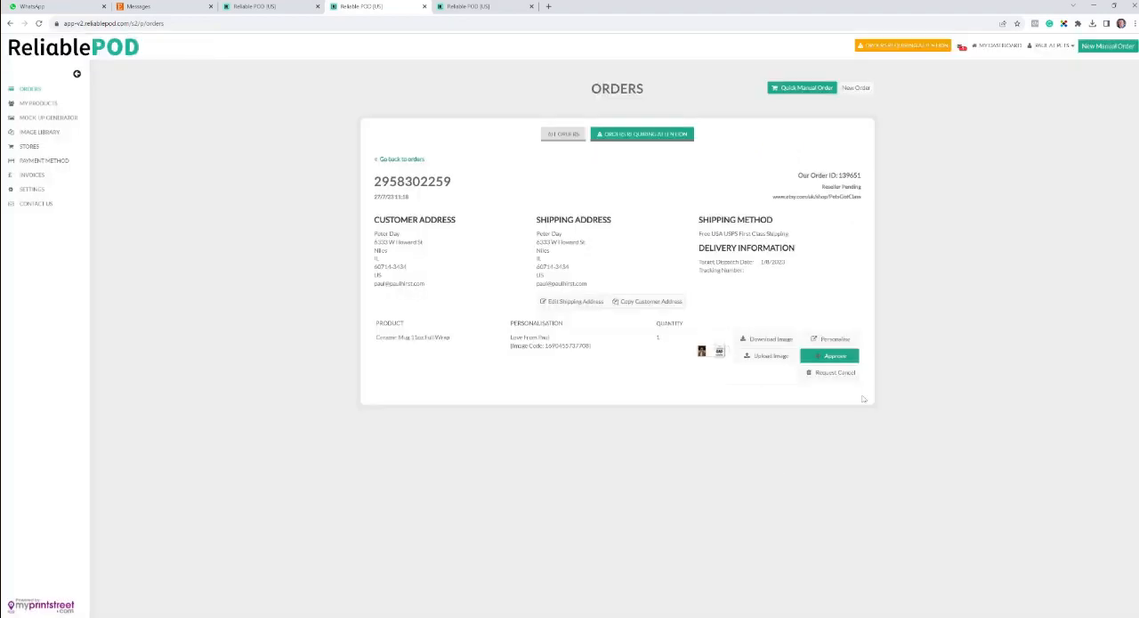
Step: Approve the personalised mug's image for production and confirm the approval
click(838, 358)
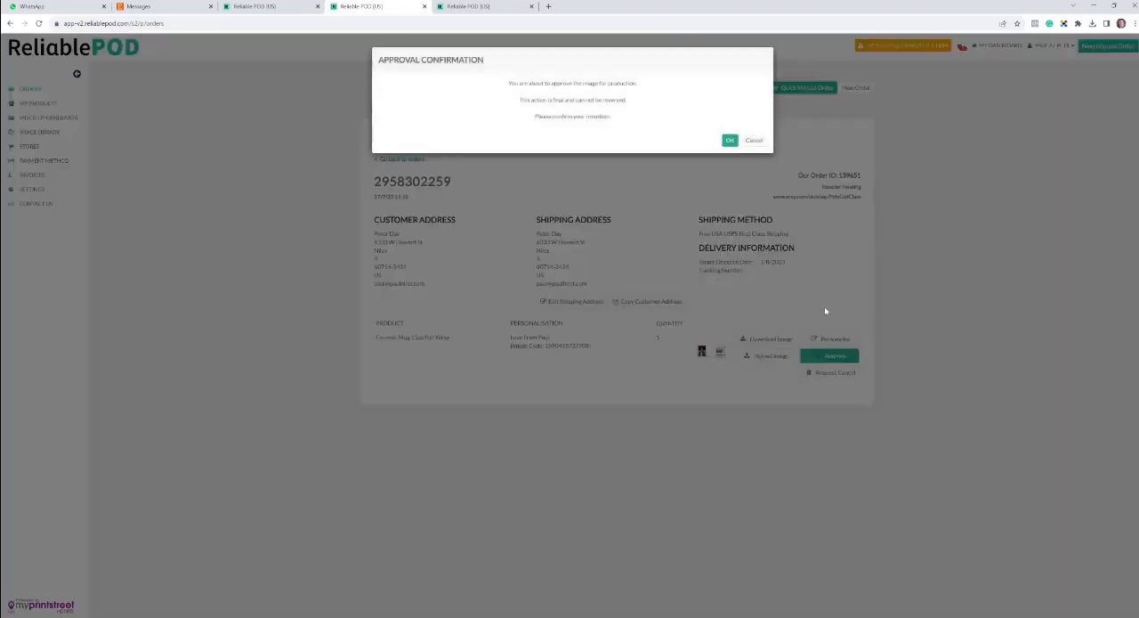
click(730, 138)
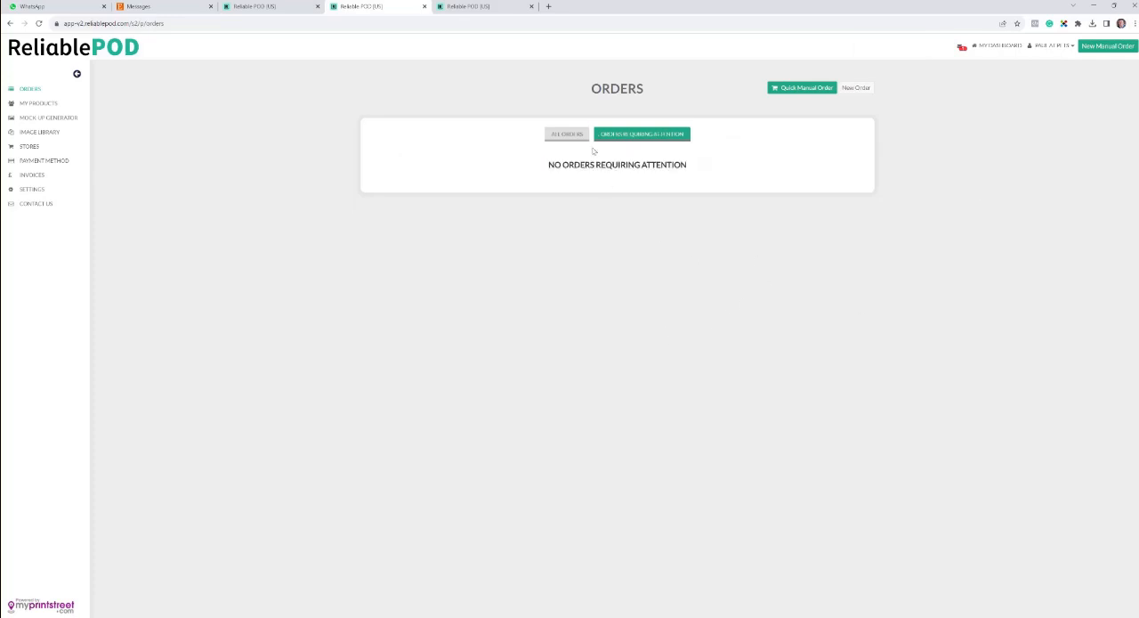
Step: Put the approved mug order on hold and review it among the orders requiring attention
click(565, 133)
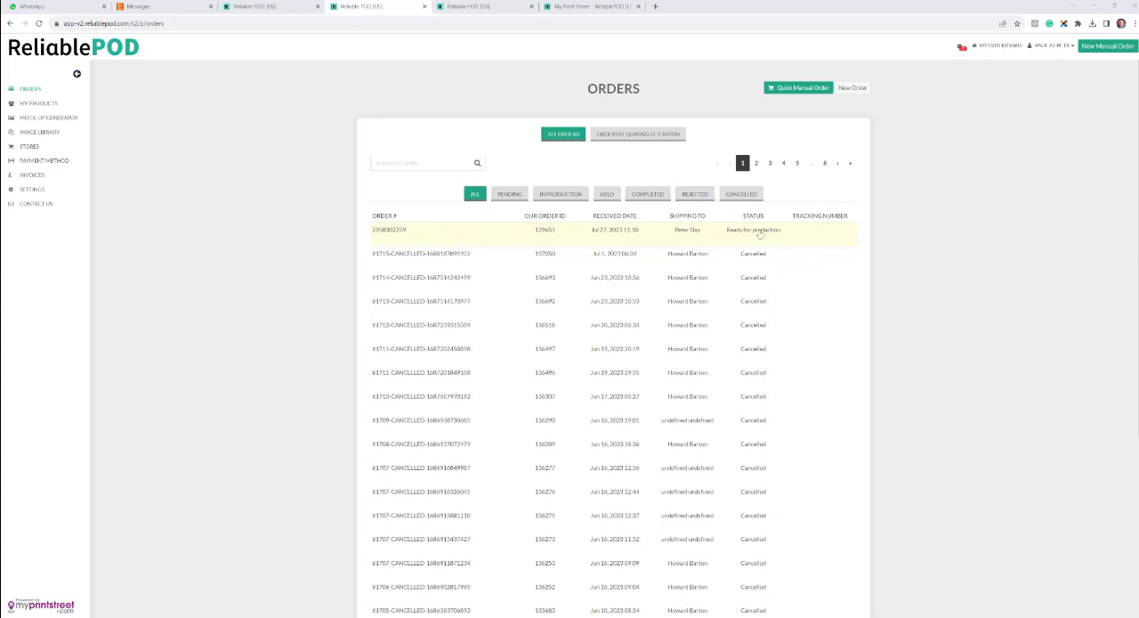
click(561, 233)
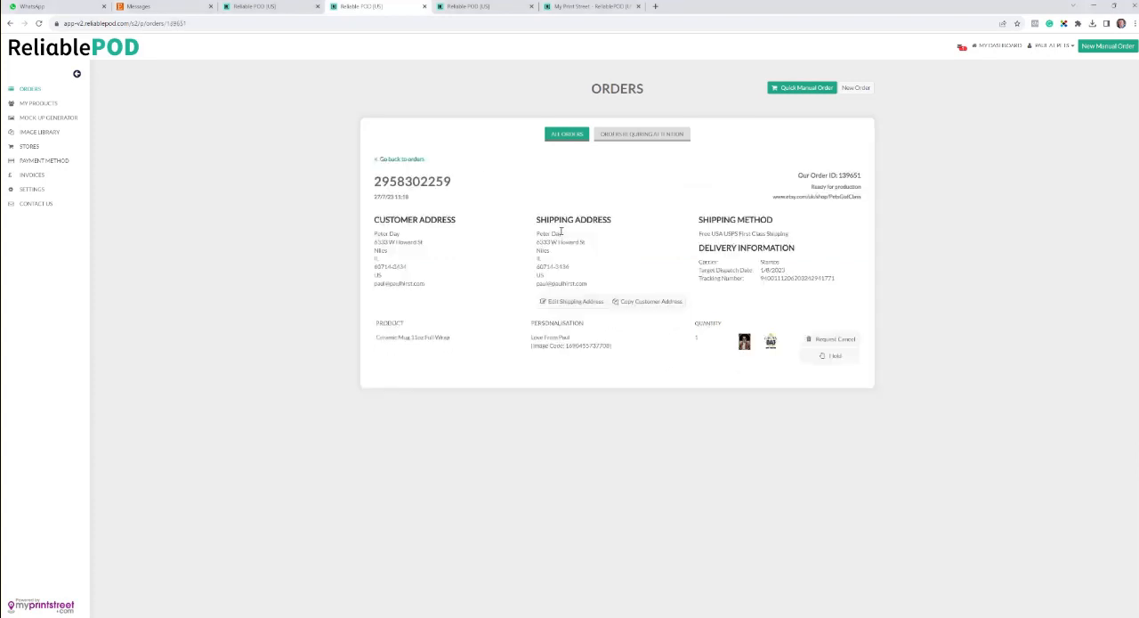
click(820, 360)
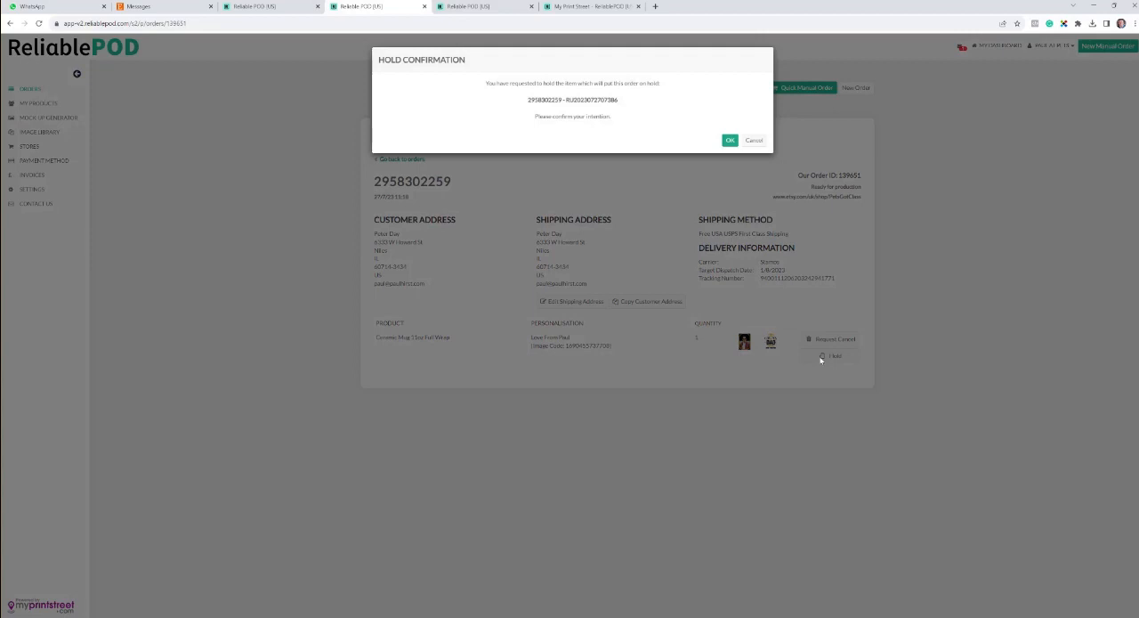
click(729, 142)
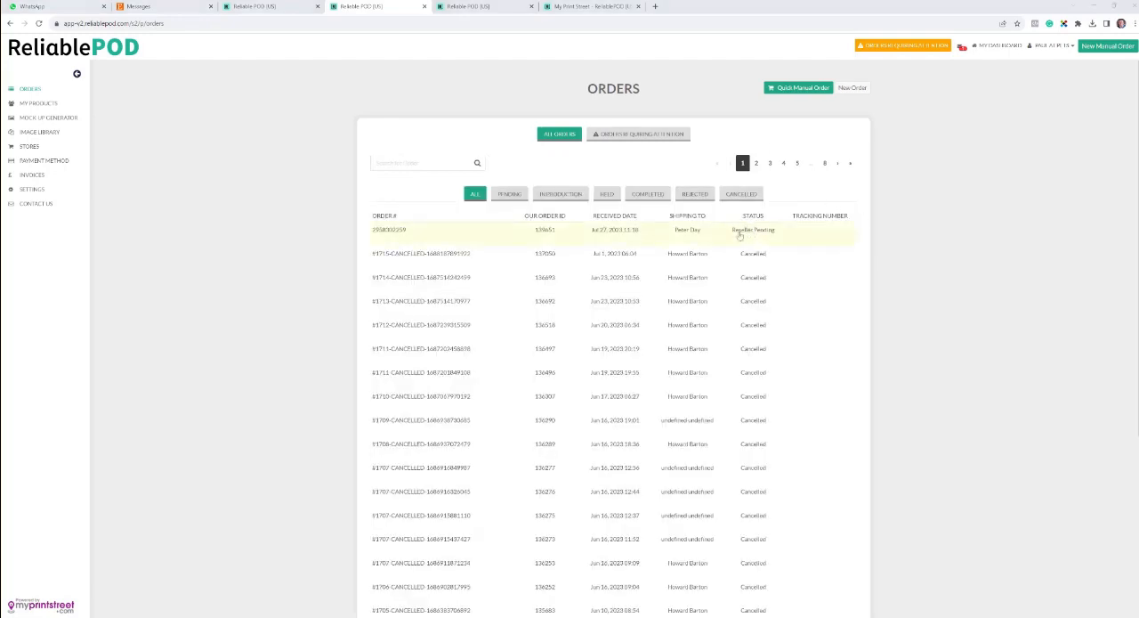
click(637, 135)
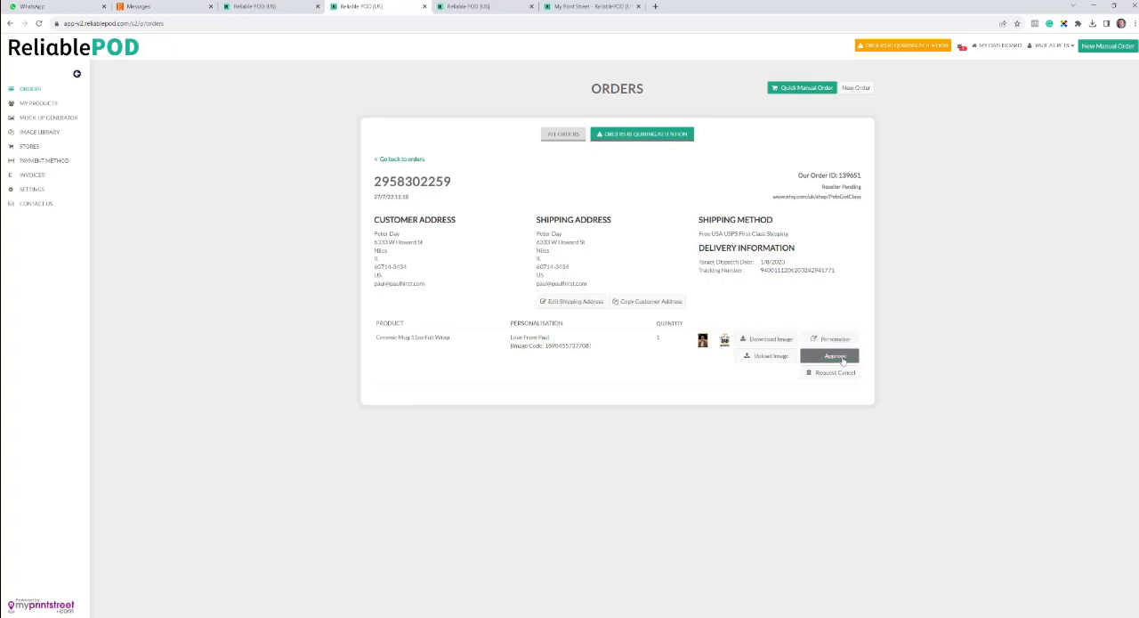
Step: Open the mug order from the list of all orders, save its shipping address without edits and return to the list
click(558, 135)
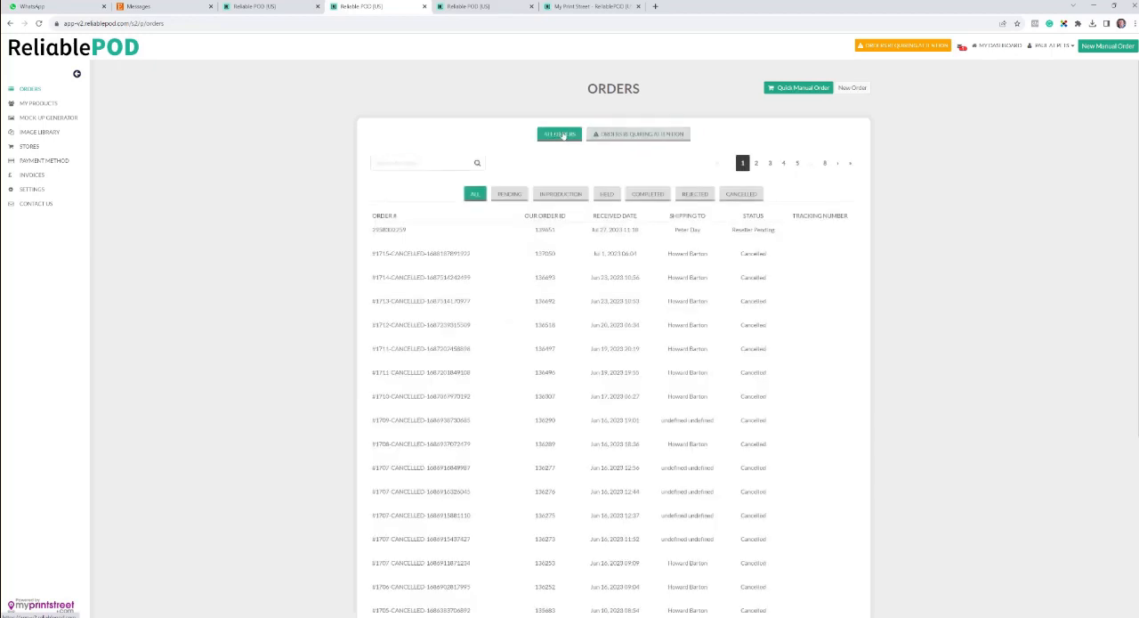
click(597, 235)
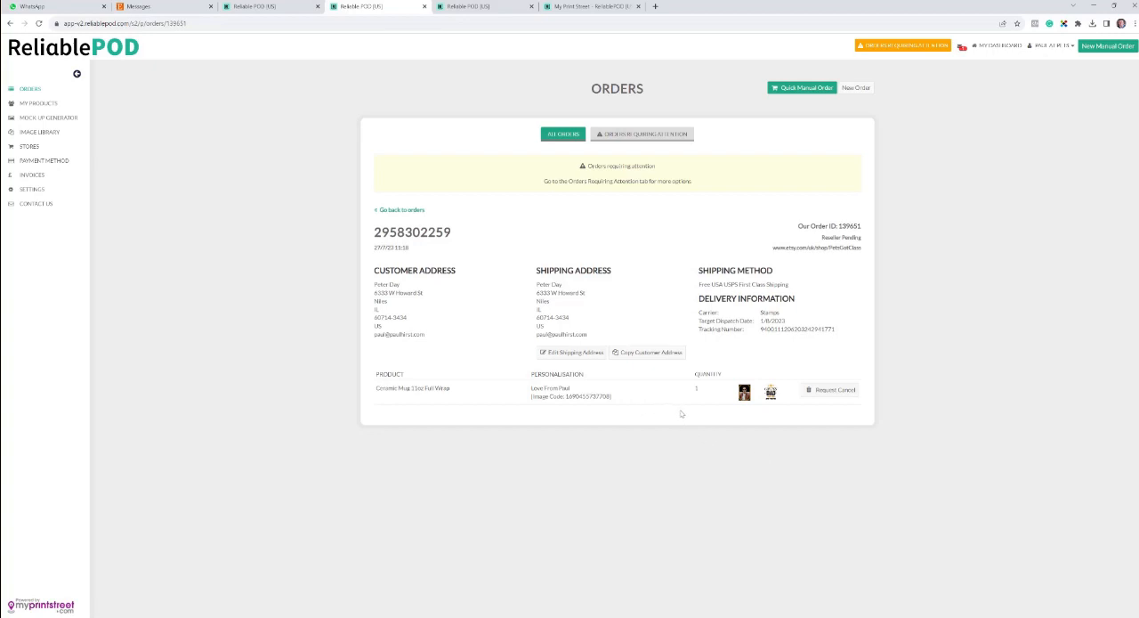
click(572, 353)
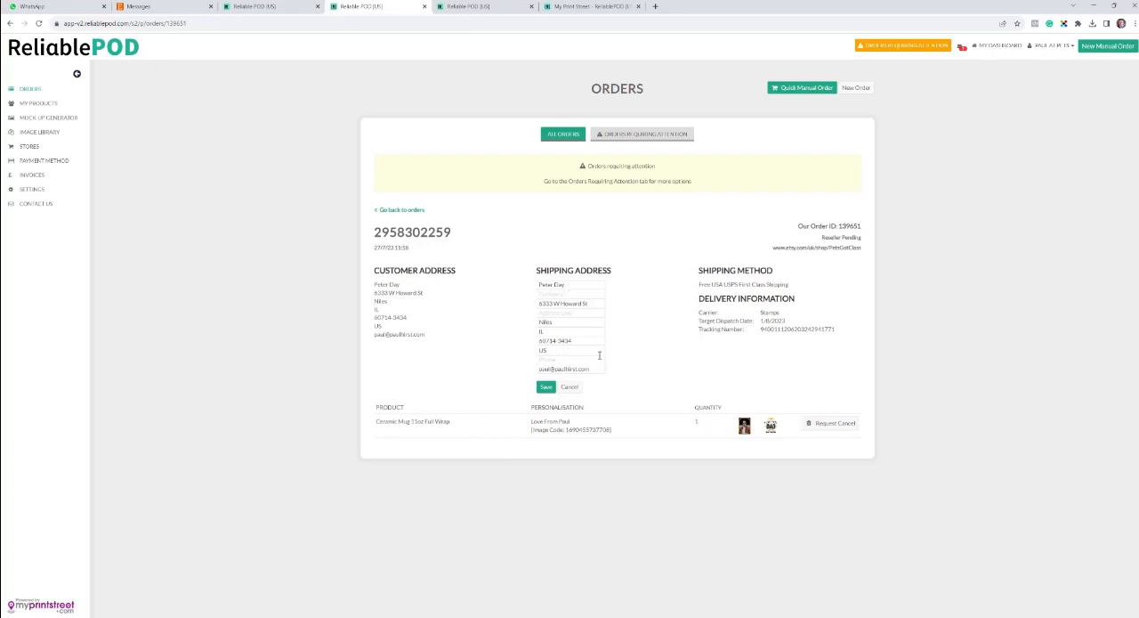
click(550, 387)
click(566, 135)
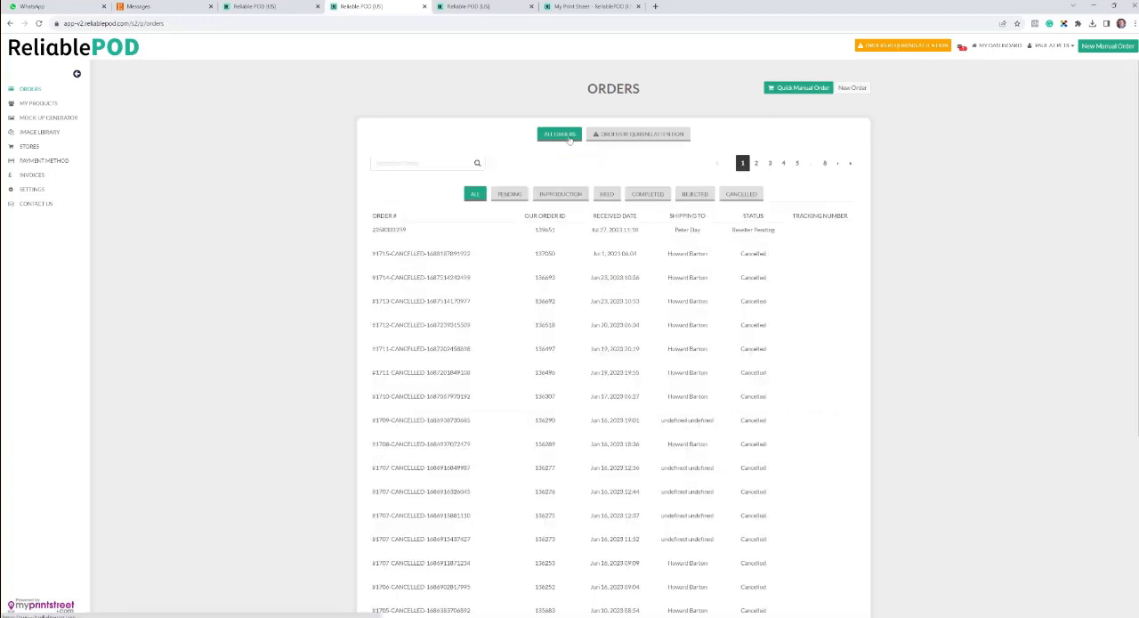